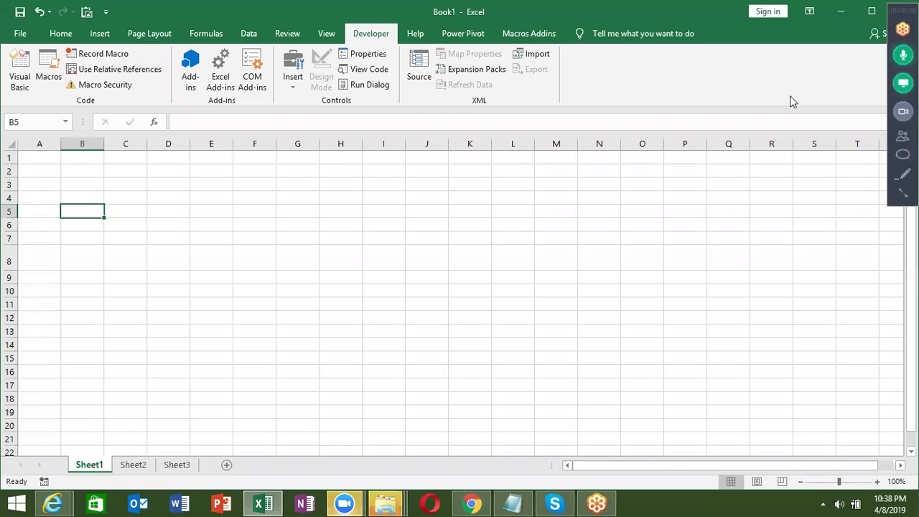
Refresh the desktop, then restore the Book1 window with cell A1 selected
{"action": "left_click", "coordinate": [676, 210]}
{"action": "key", "text": "super+d"}
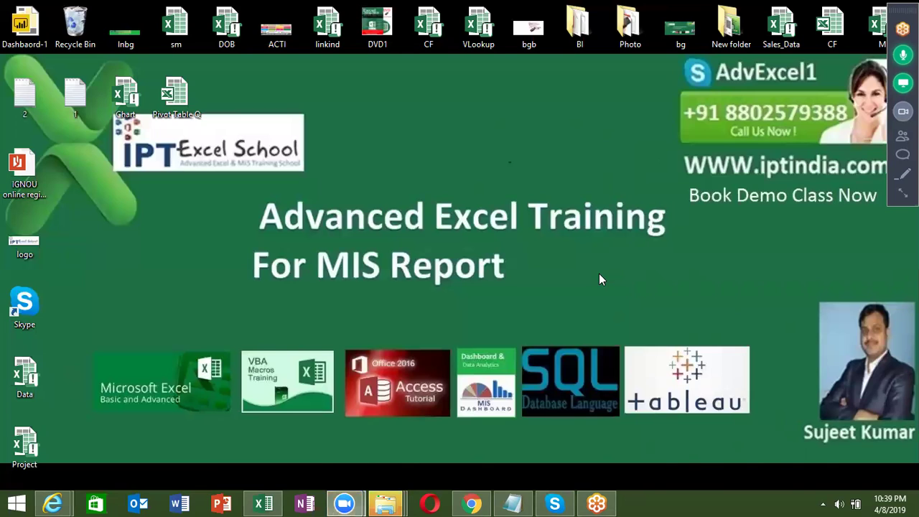
{"action": "right_click", "coordinate": [463, 101]}
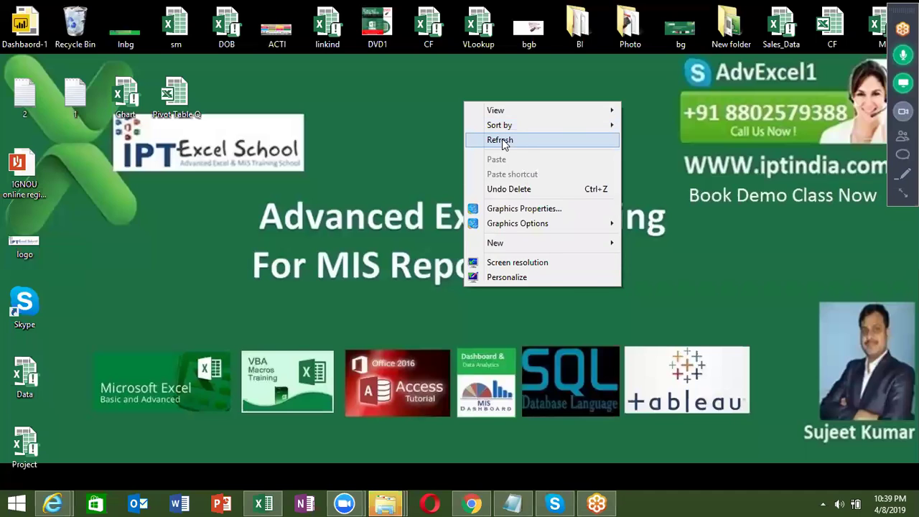
{"action": "left_click", "coordinate": [489, 137]}
{"action": "left_click", "coordinate": [264, 504]}
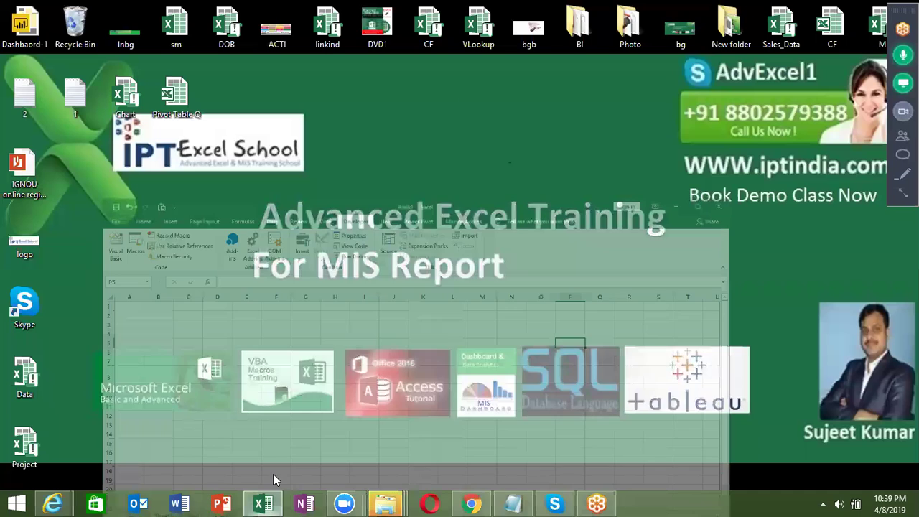
{"action": "left_click", "coordinate": [44, 163]}
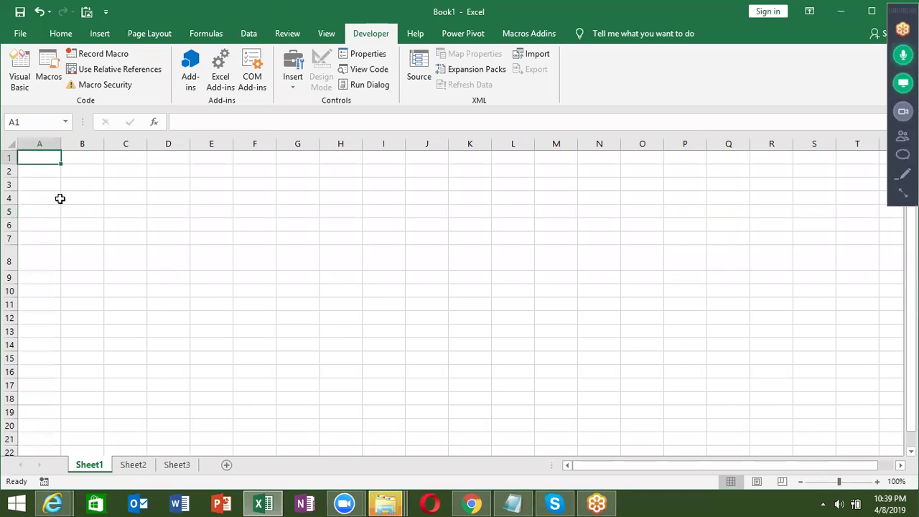
Open the CF workbook from Recent, maximize it, and select cell A1 of its Data sheet
{"action": "left_click", "coordinate": [21, 37]}
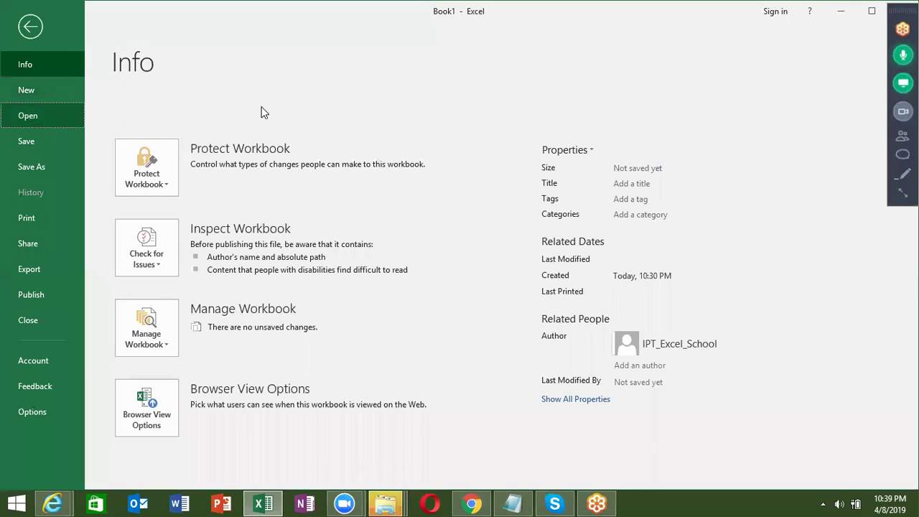
{"action": "key", "text": "ctrl+o"}
{"action": "left_click", "coordinate": [454, 283]}
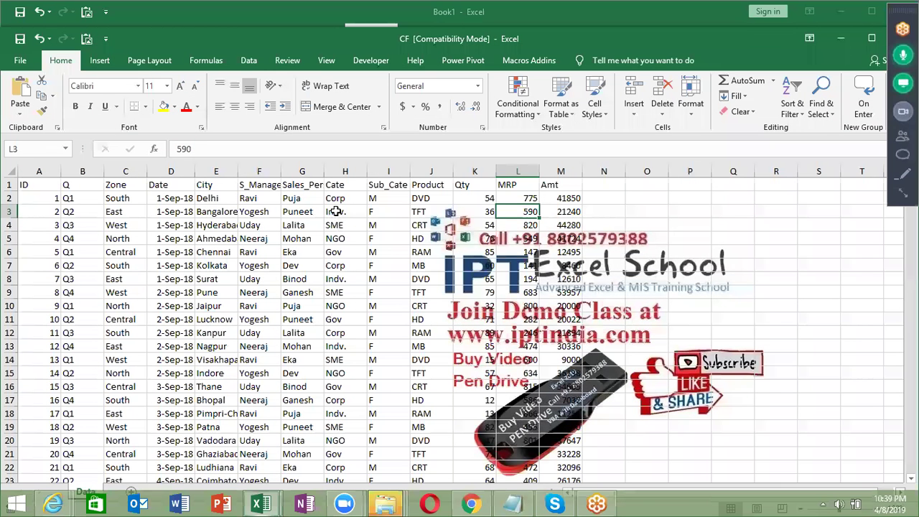
{"action": "left_click", "coordinate": [335, 224]}
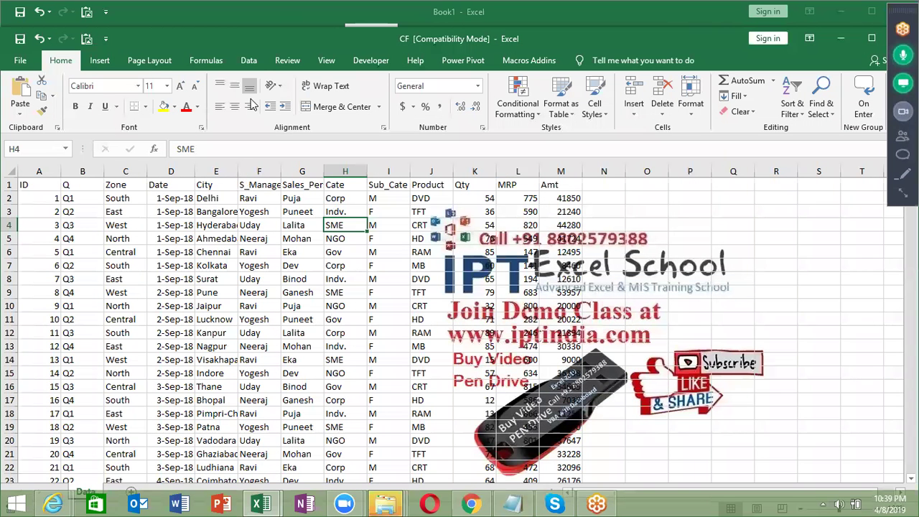
{"action": "double_click", "coordinate": [251, 41]}
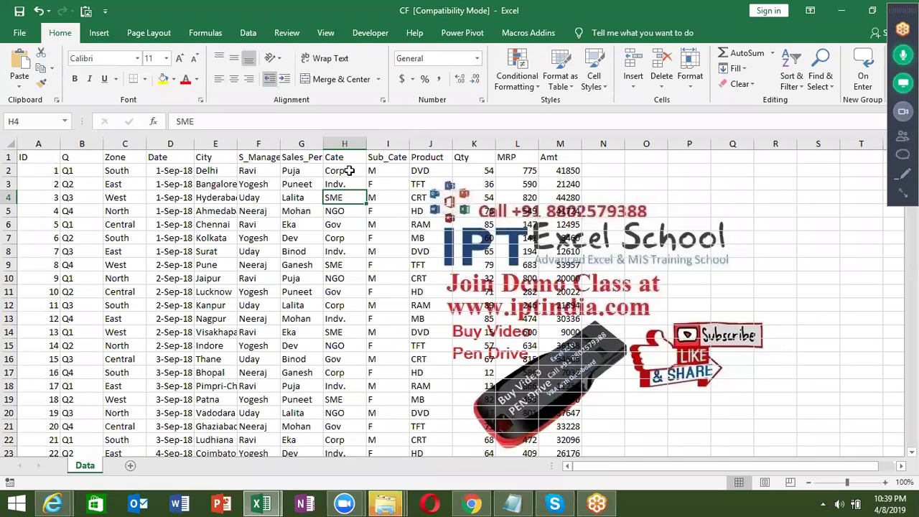
{"action": "left_click", "coordinate": [349, 170]}
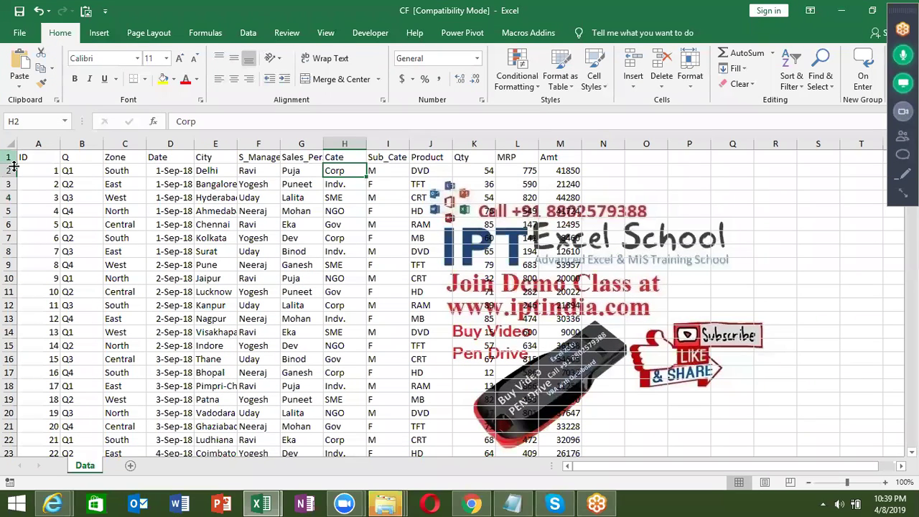
{"action": "left_click", "coordinate": [25, 157]}
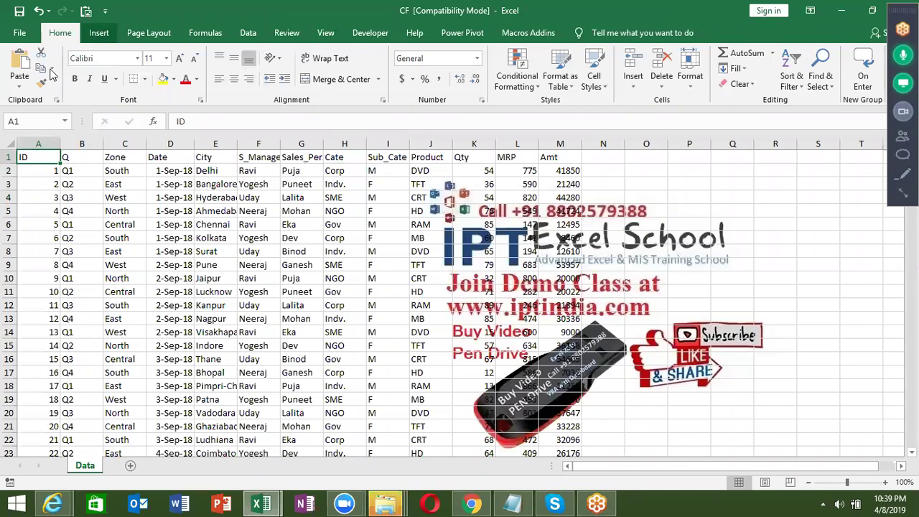
Insert a PivotTable from the Data table on a new worksheet with Zone as rows
{"action": "left_click", "coordinate": [99, 33]}
{"action": "left_click", "coordinate": [25, 65]}
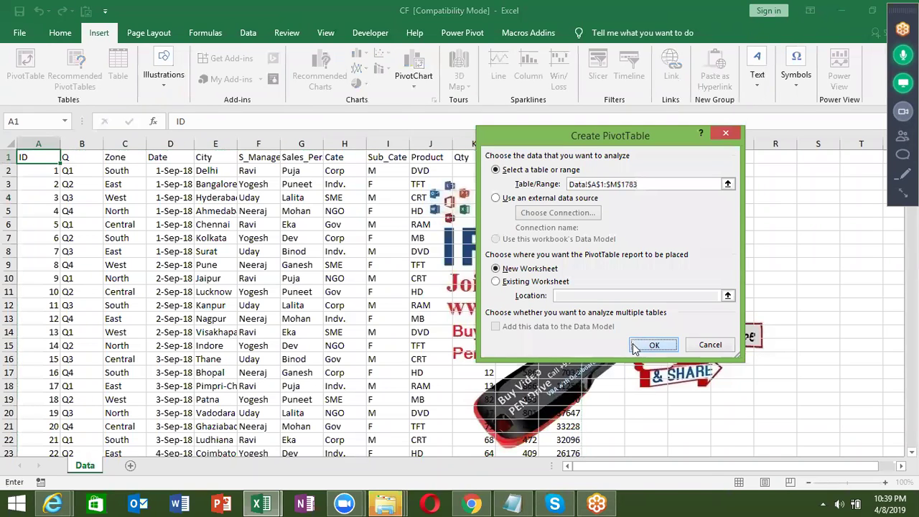
{"action": "left_click", "coordinate": [635, 346]}
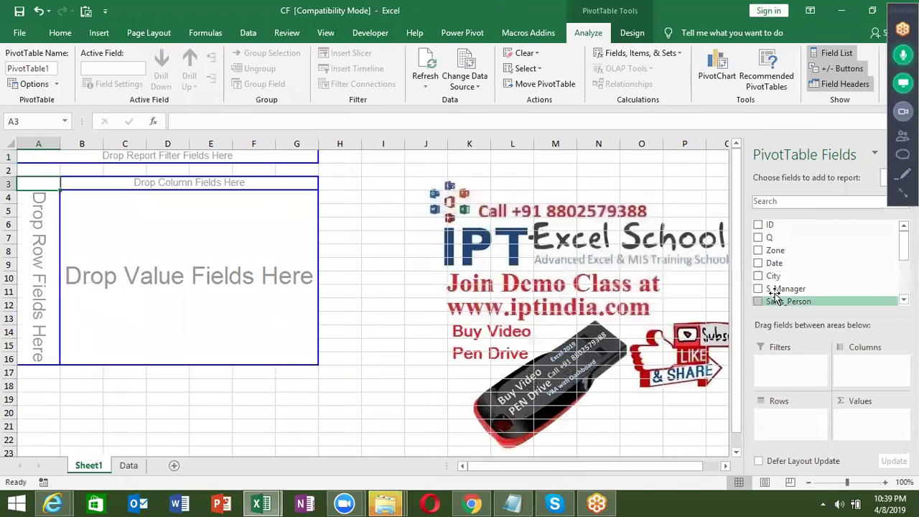
{"action": "mouse_move", "coordinate": [775, 250]}
{"action": "left_mouse_down"}
{"action": "mouse_move", "coordinate": [826, 307]}
{"action": "mouse_move", "coordinate": [790, 420]}
{"action": "left_mouse_up"}
Check where the Data table ends, then refresh the Sheet1 PivotTable
{"action": "left_click", "coordinate": [130, 466]}
{"action": "left_click", "coordinate": [64, 345]}
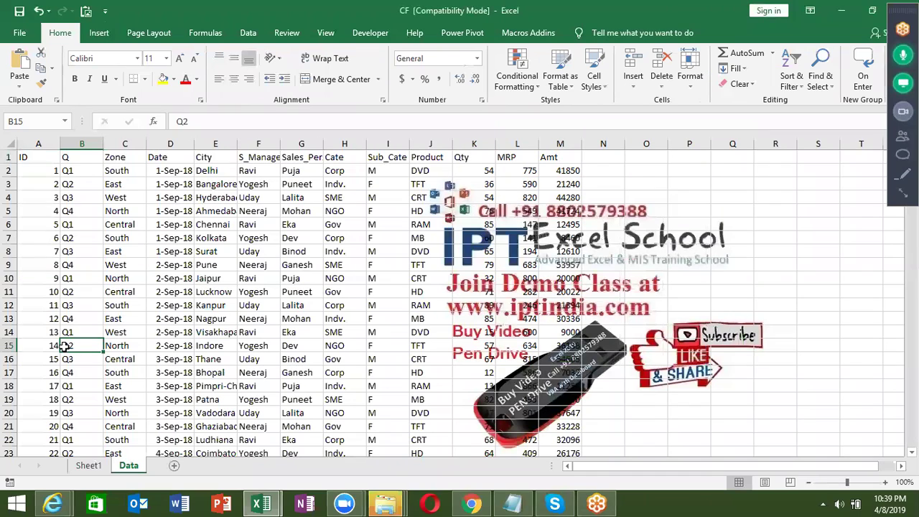
{"action": "key", "text": "ctrl+Down"}
{"action": "key", "text": "Down"}
{"action": "key", "text": "Up"}
{"action": "key", "text": "Up"}
{"action": "key", "text": "Up"}
{"action": "left_click", "coordinate": [88, 466]}
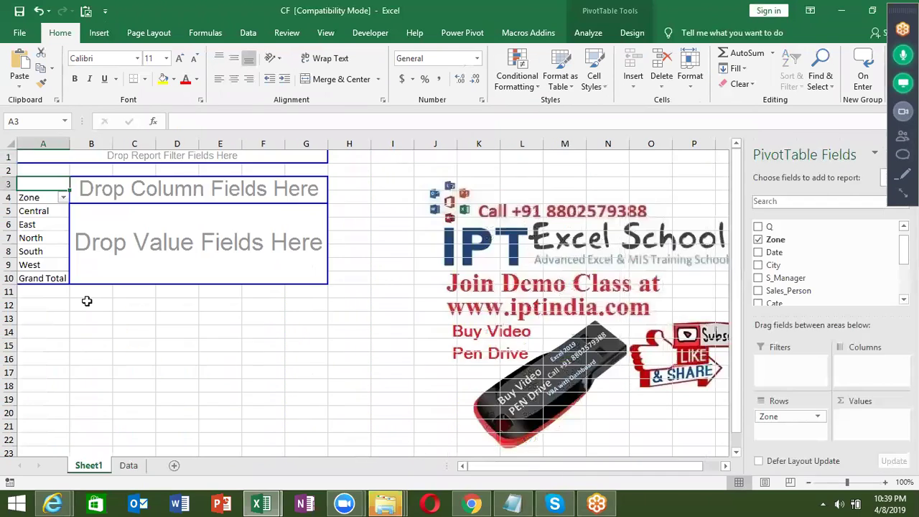
{"action": "right_click", "coordinate": [97, 237]}
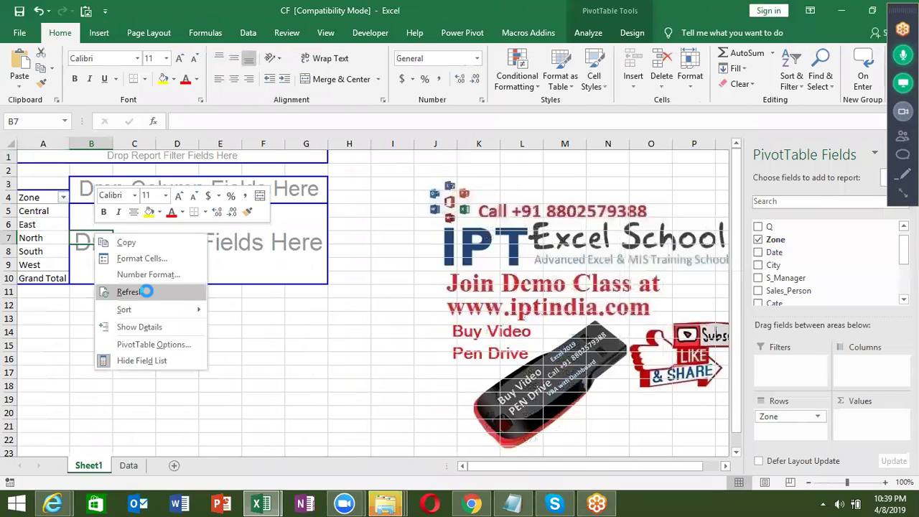
{"action": "left_click", "coordinate": [130, 291]}
Confirm row 1783 is the last data row on the Data sheet, then return to Sheet1
{"action": "key", "text": "ctrl+Page_Down"}
{"action": "scroll", "coordinate": [65, 424], "scroll_direction": "down", "scroll_amount": 2}
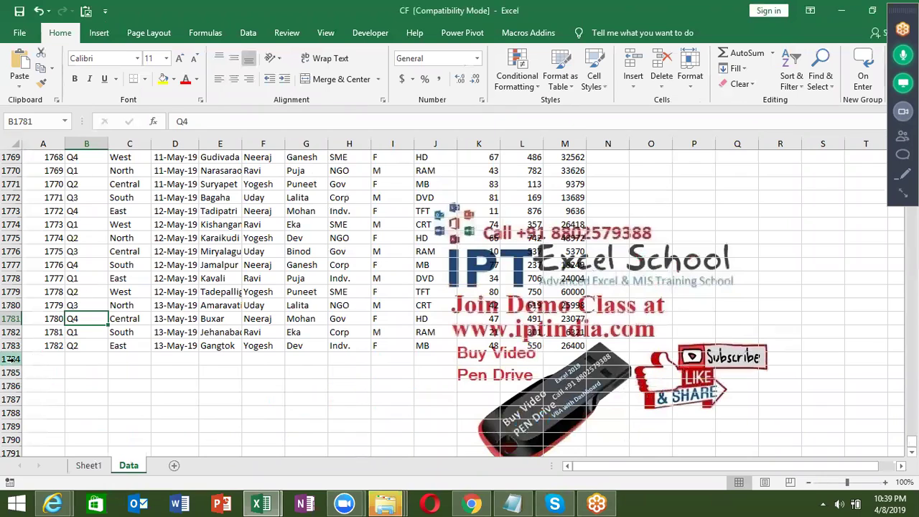
{"action": "left_click_drag", "start_coordinate": [13, 359], "coordinate": [18, 368]}
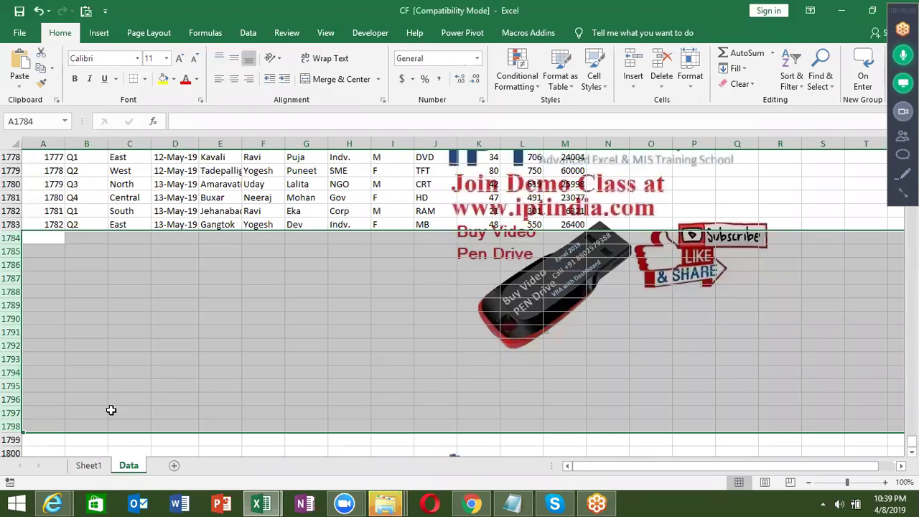
{"action": "scroll", "coordinate": [108, 412], "scroll_direction": "up", "scroll_amount": 1}
{"action": "scroll", "coordinate": [6, 295], "scroll_direction": "up", "scroll_amount": 1}
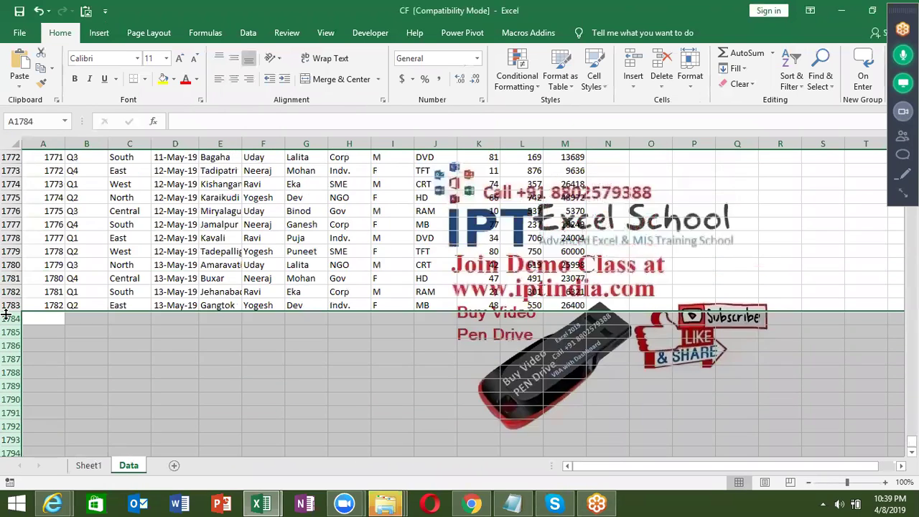
{"action": "left_click", "coordinate": [10, 305]}
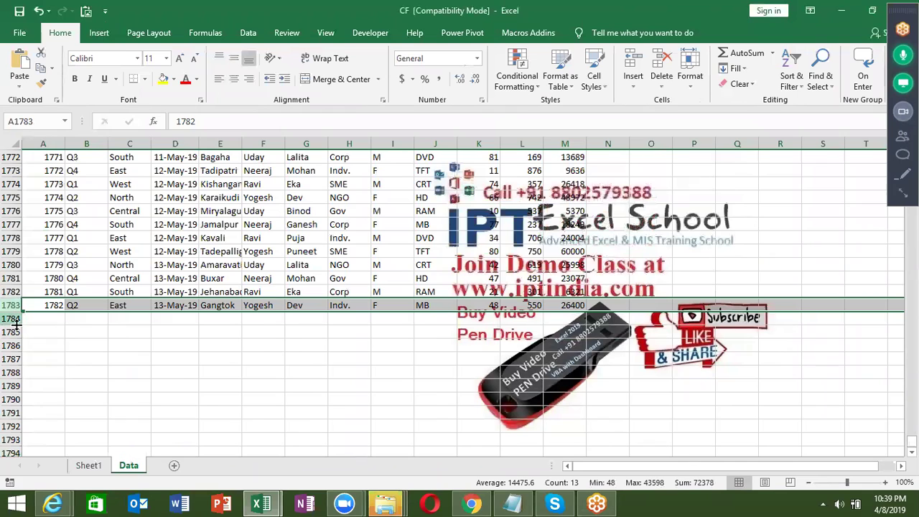
{"action": "key", "text": "ctrl+Page_Up"}
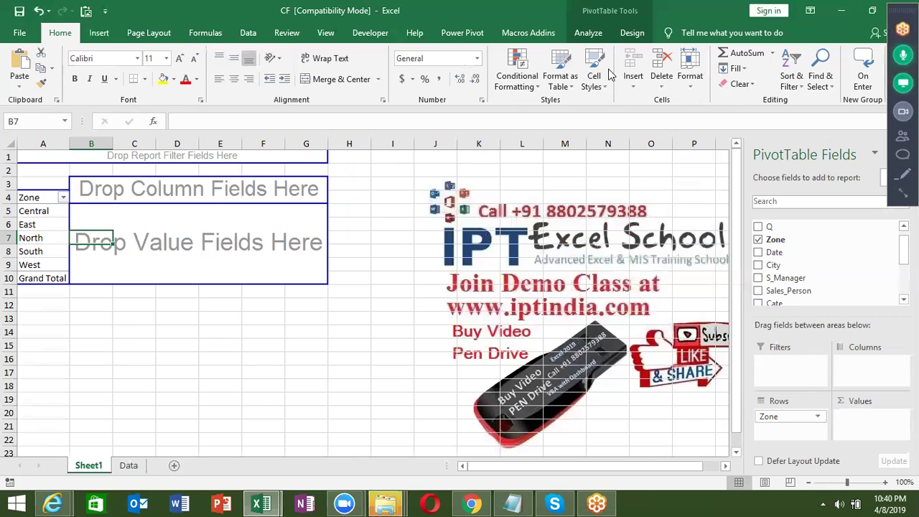
Check the PivotTable's source range in Change Data Source, leaving it unchanged
{"action": "left_click", "coordinate": [585, 33]}
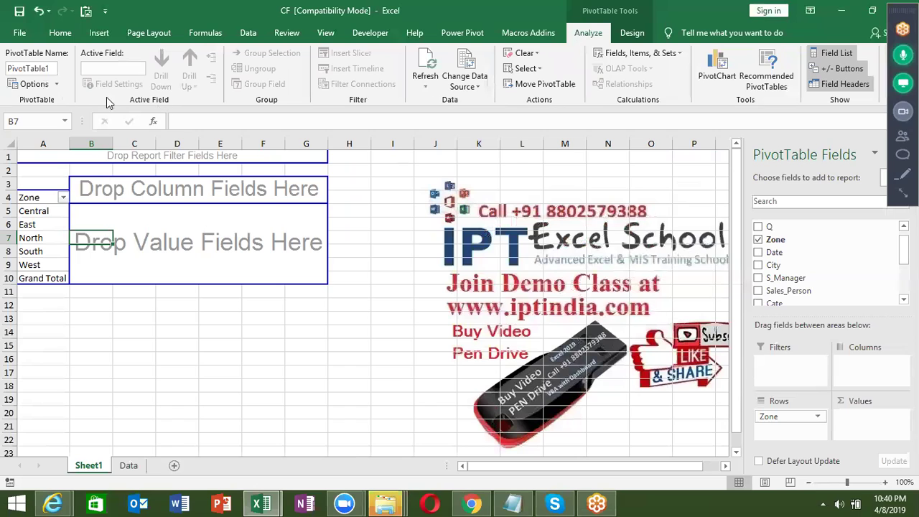
{"action": "left_click", "coordinate": [464, 86]}
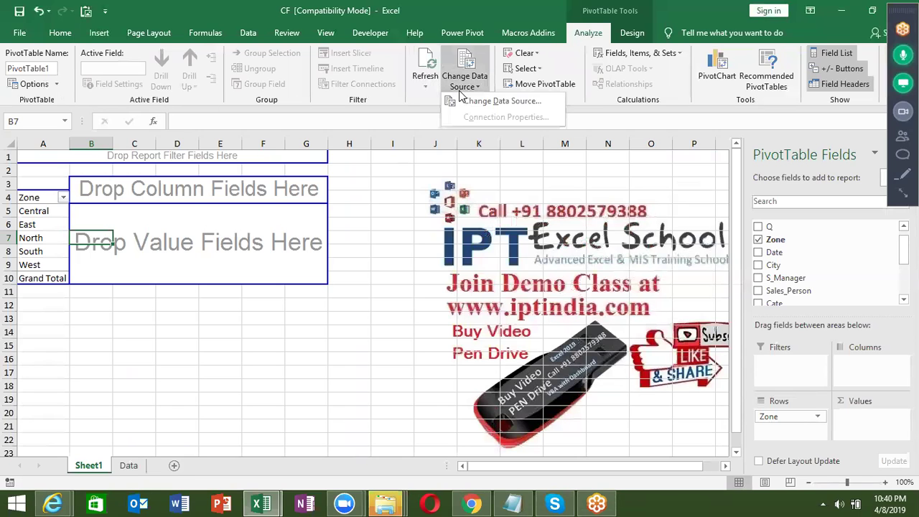
{"action": "left_click", "coordinate": [501, 101]}
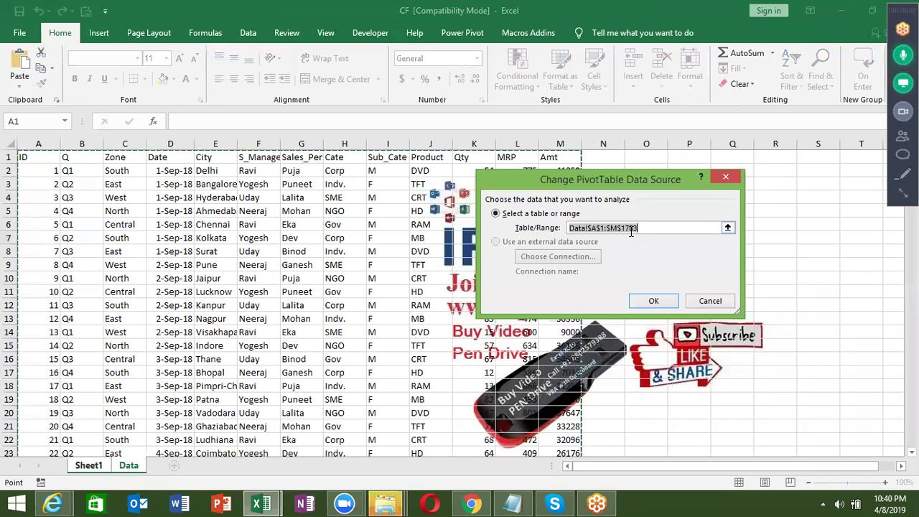
{"action": "key", "text": "Return"}
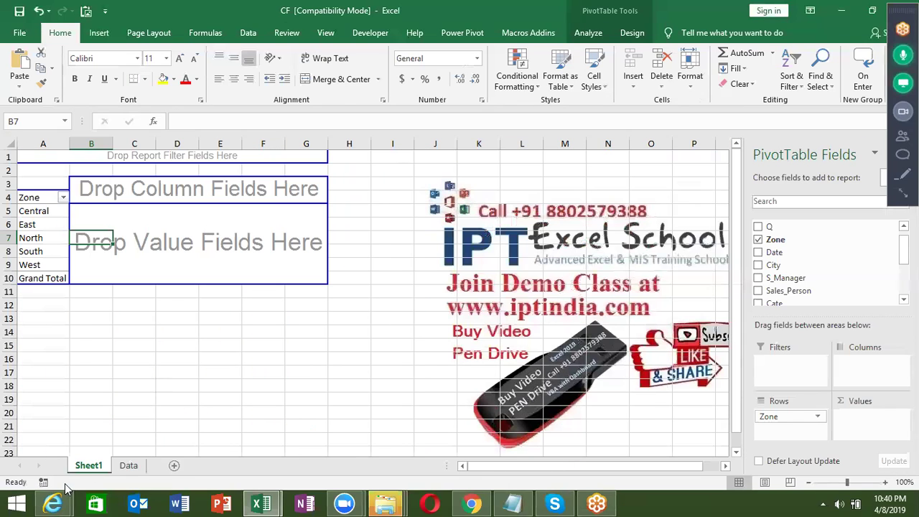
Delete Sheet1 permanently and add a new blank sheet next to Data
{"action": "right_click", "coordinate": [89, 464]}
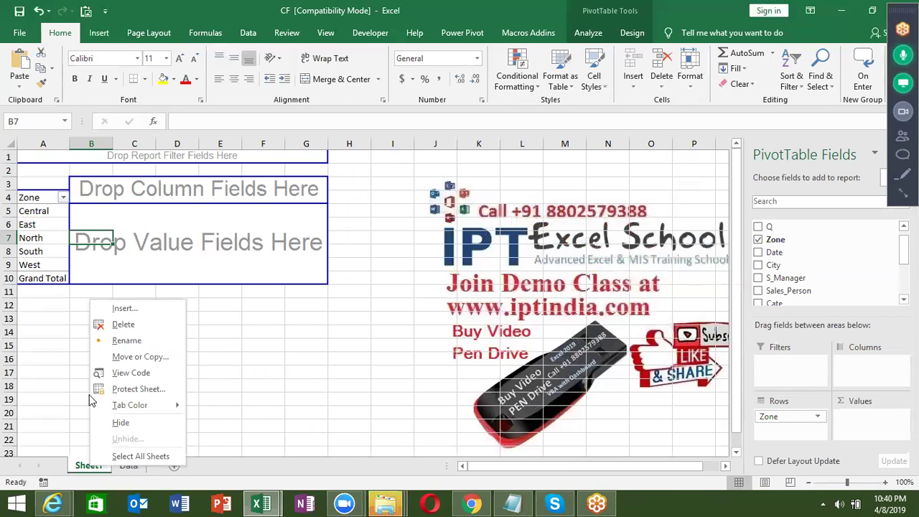
{"action": "left_click", "coordinate": [120, 325]}
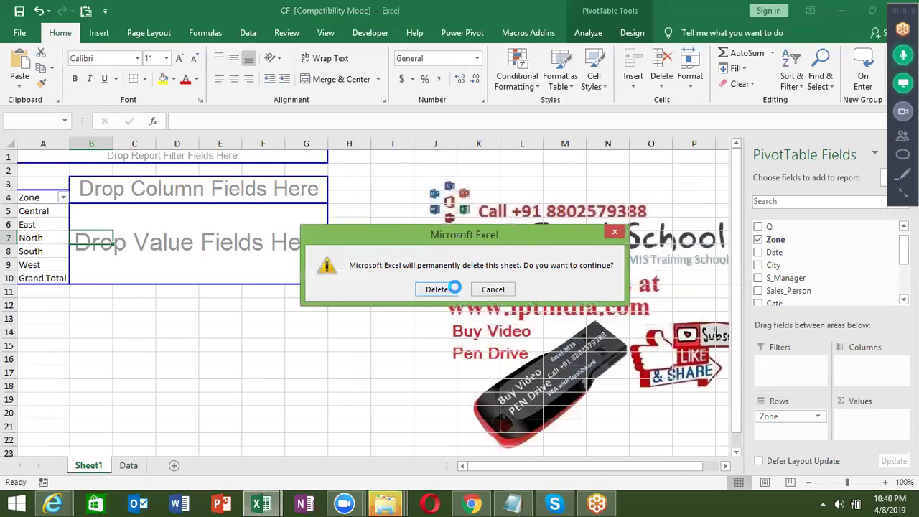
{"action": "left_click", "coordinate": [450, 289]}
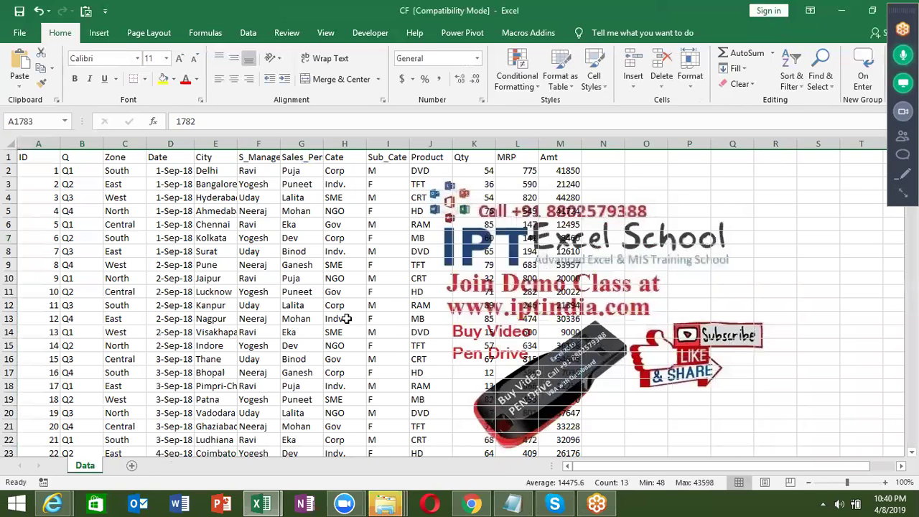
{"action": "left_click", "coordinate": [129, 465]}
{"action": "left_click", "coordinate": [79, 466]}
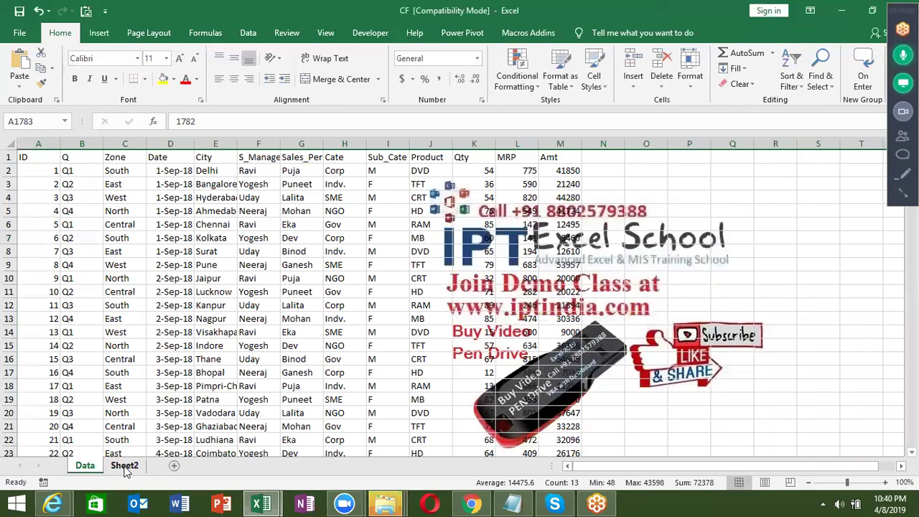
Start a PivotTable on Sheet2 using an external data source, browsing for more connections
{"action": "left_click", "coordinate": [125, 467]}
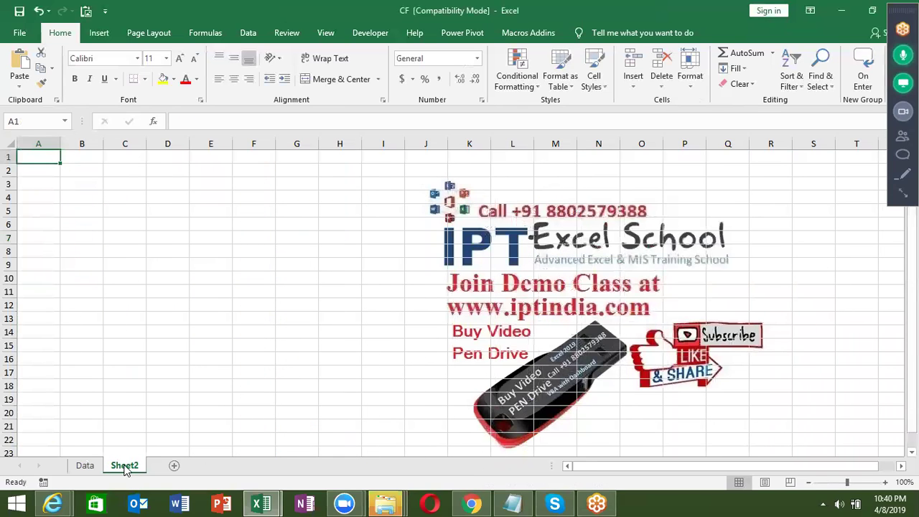
{"action": "left_click", "coordinate": [98, 34]}
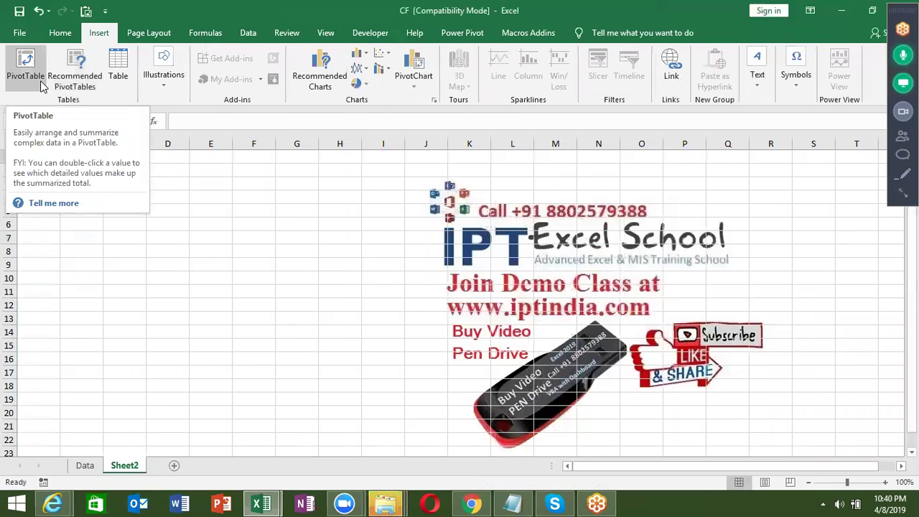
{"action": "left_click", "coordinate": [41, 86]}
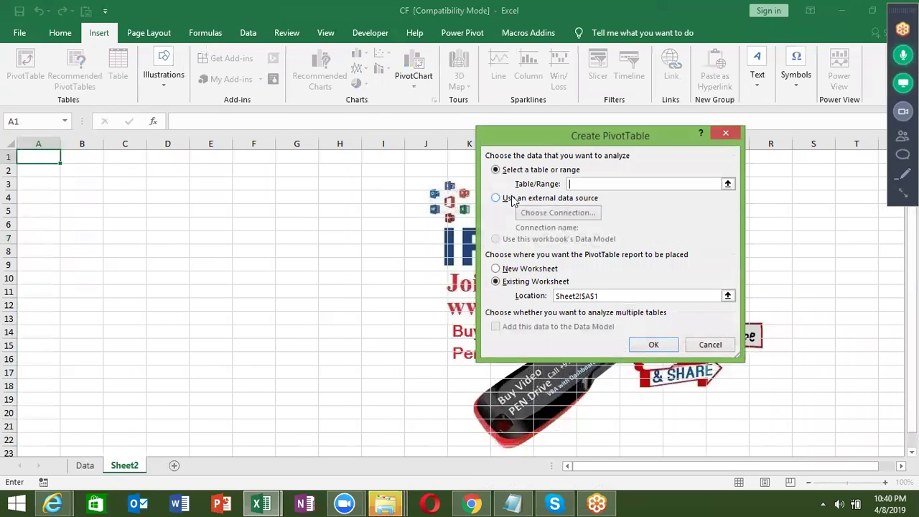
{"action": "left_click", "coordinate": [514, 199]}
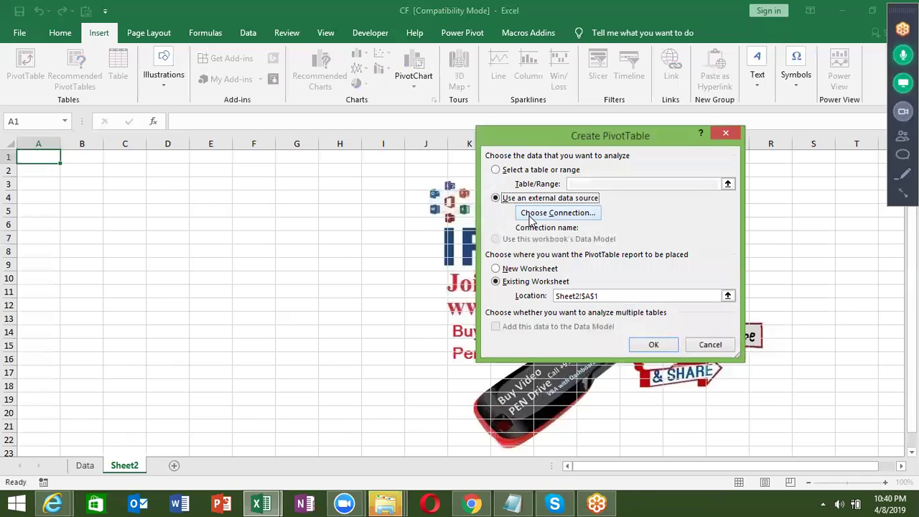
{"action": "left_click", "coordinate": [530, 215]}
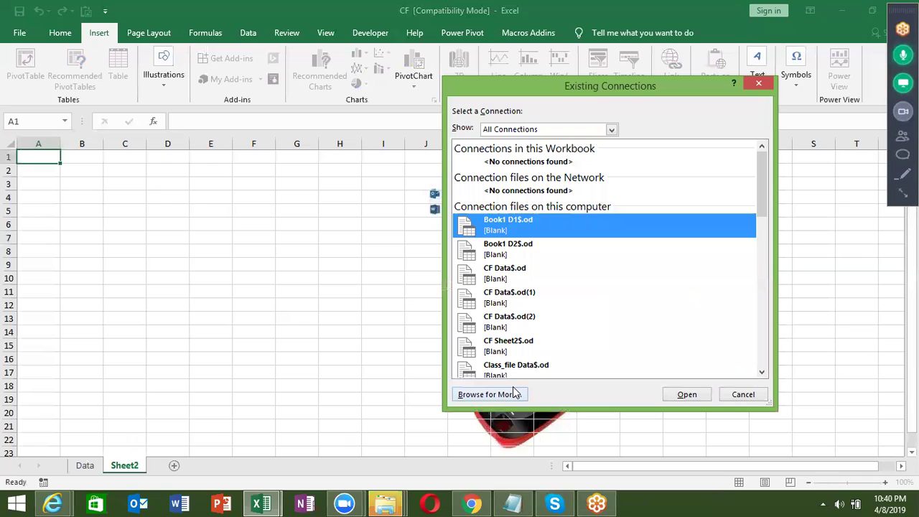
{"action": "left_click", "coordinate": [514, 393]}
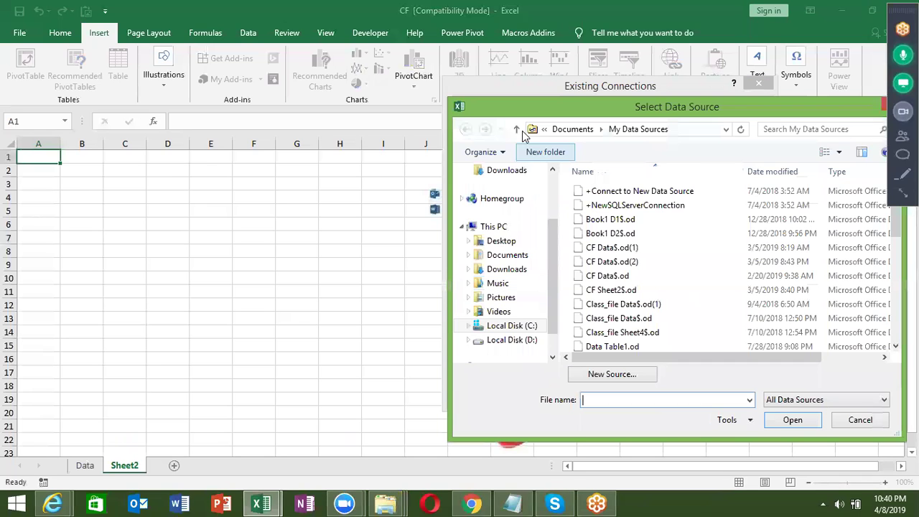
Choose the CF workbook on the Desktop as the connection source
{"action": "left_click_drag", "start_coordinate": [523, 107], "coordinate": [340, 99]}
{"action": "left_click", "coordinate": [337, 233]}
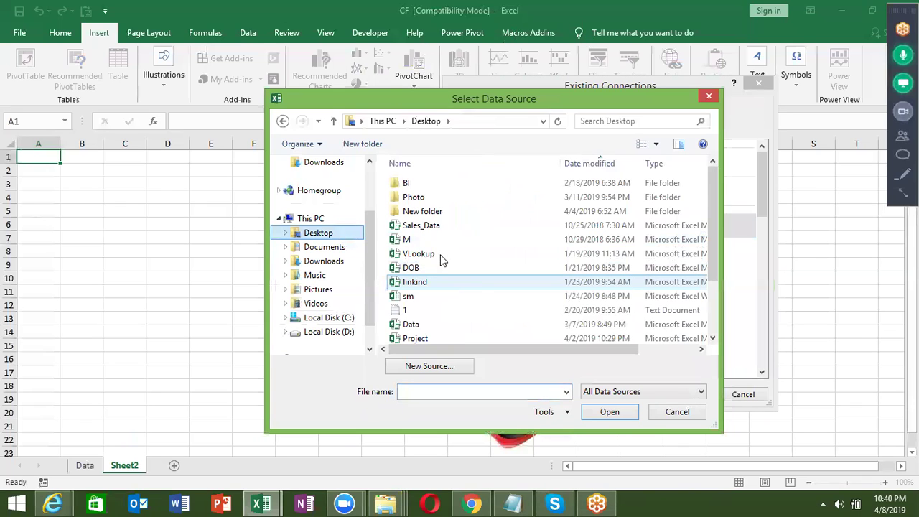
{"action": "left_click", "coordinate": [424, 253]}
{"action": "scroll", "coordinate": [467, 307], "scroll_direction": "down", "scroll_amount": 1}
{"action": "scroll", "coordinate": [467, 307], "scroll_direction": "down", "scroll_amount": 1}
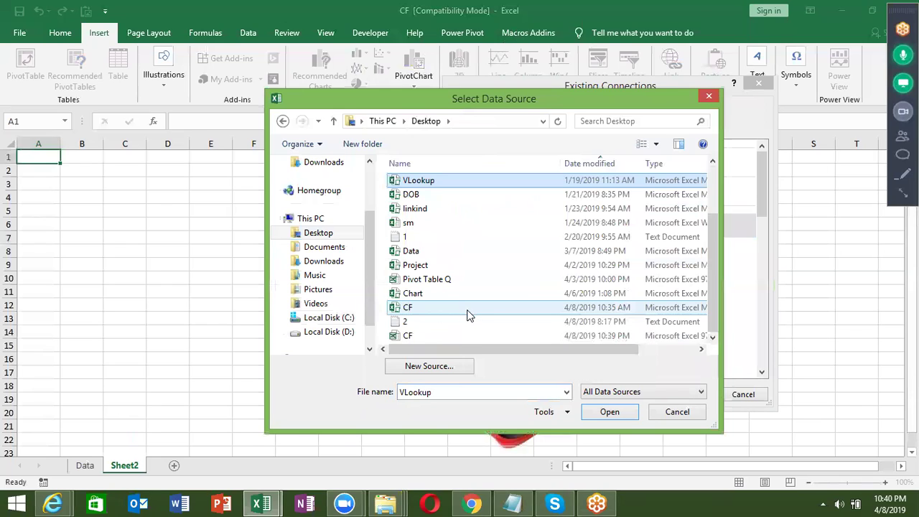
{"action": "left_click", "coordinate": [468, 336]}
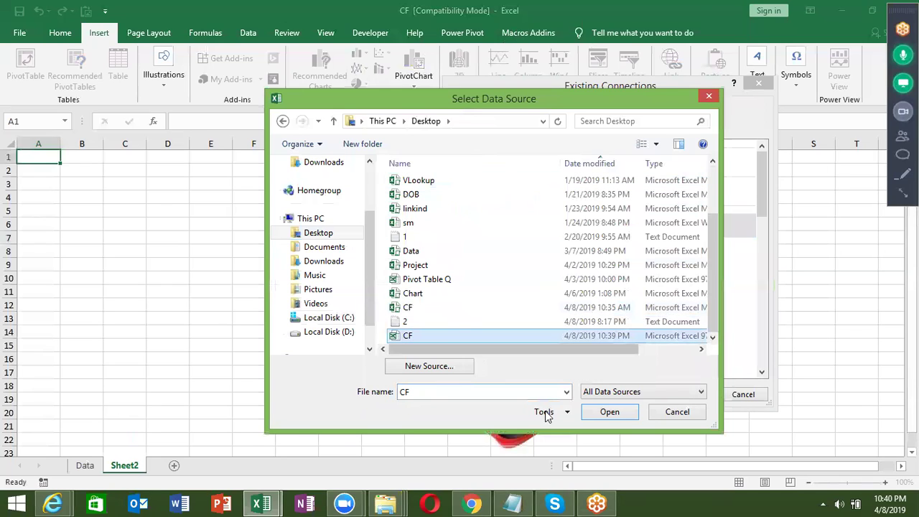
{"action": "left_click", "coordinate": [602, 415]}
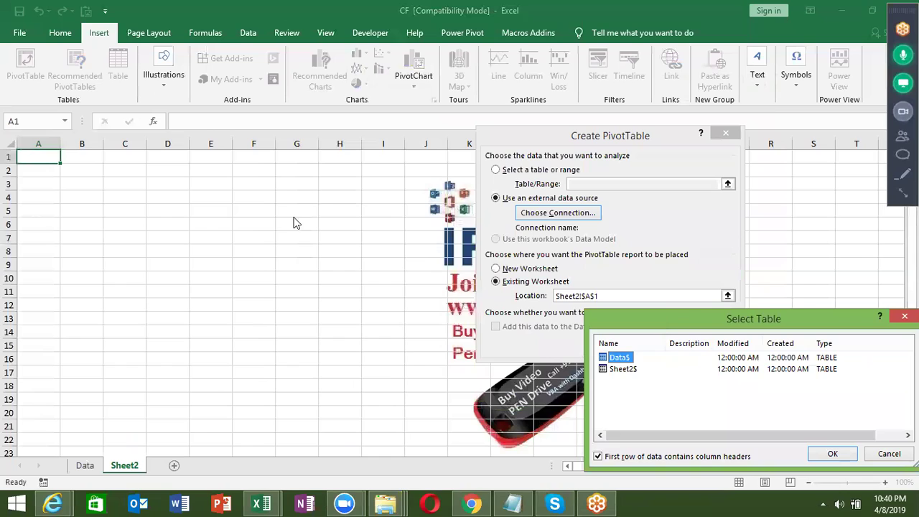
{"action": "left_click_drag", "start_coordinate": [654, 316], "coordinate": [294, 217]}
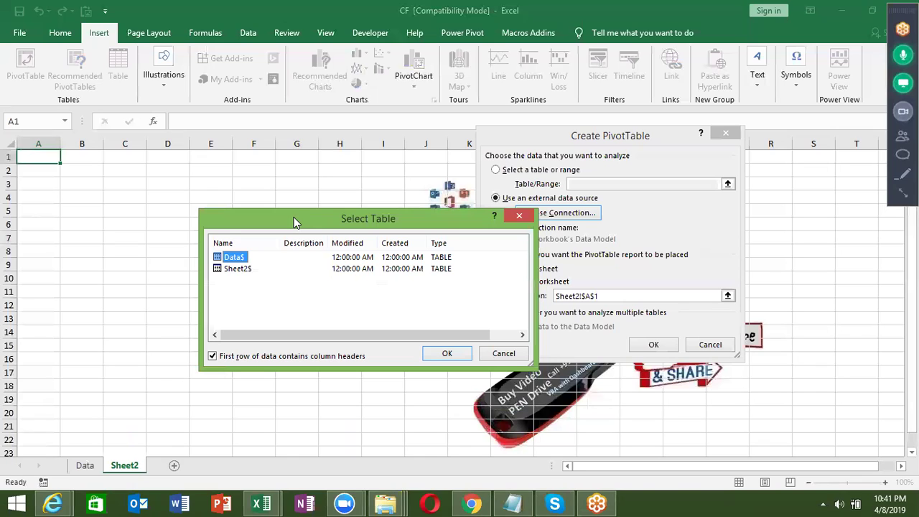
Create the PivotTable from the Data$ table at Sheet2 cell A1
{"action": "left_click", "coordinate": [448, 353]}
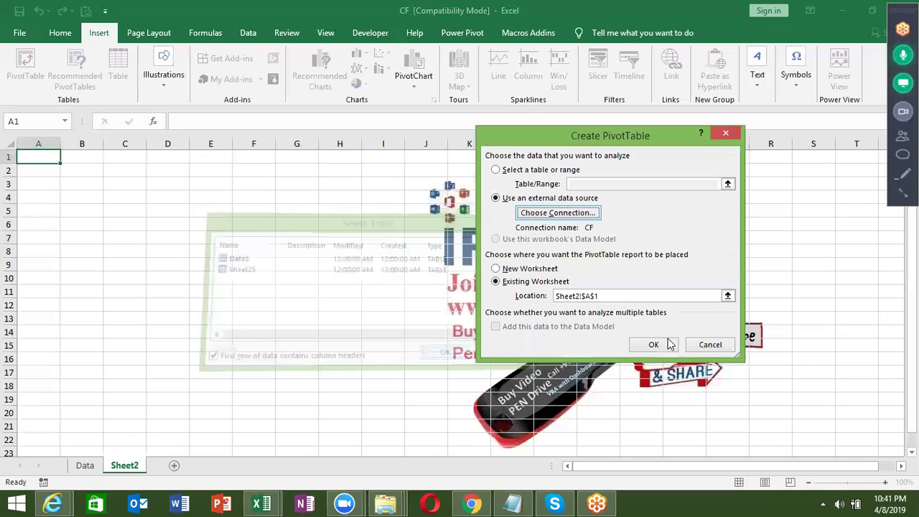
{"action": "left_click", "coordinate": [657, 344]}
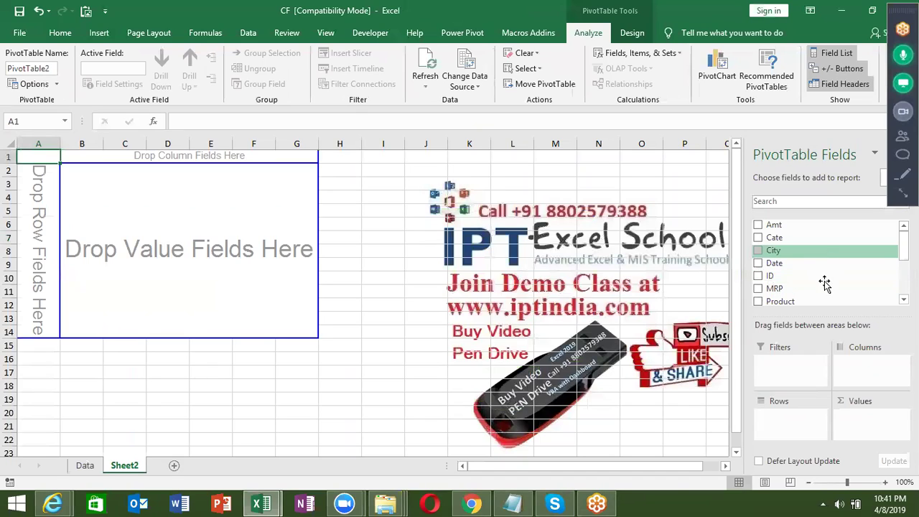
{"action": "scroll", "coordinate": [802, 279], "scroll_direction": "down", "scroll_amount": 1}
{"action": "scroll", "coordinate": [802, 279], "scroll_direction": "up", "scroll_amount": 1}
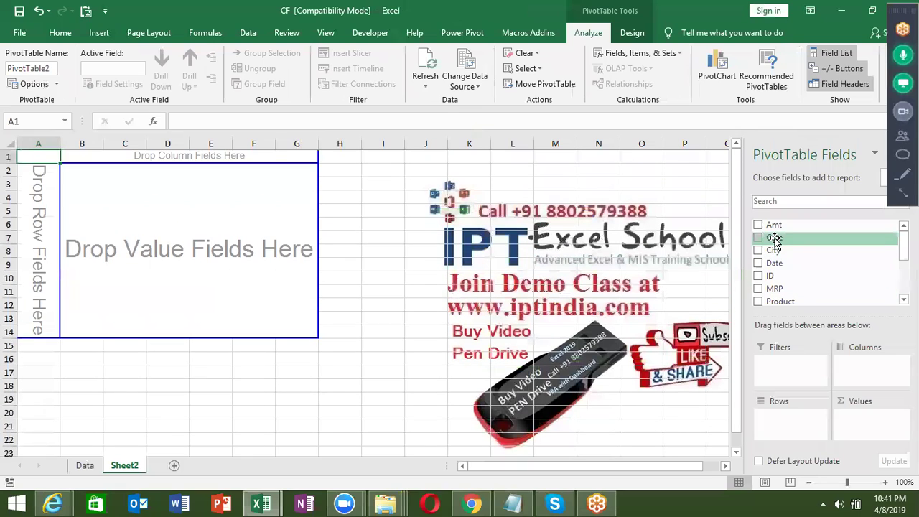
{"action": "scroll", "coordinate": [797, 269], "scroll_direction": "down", "scroll_amount": 1}
{"action": "scroll", "coordinate": [793, 267], "scroll_direction": "down", "scroll_amount": 2}
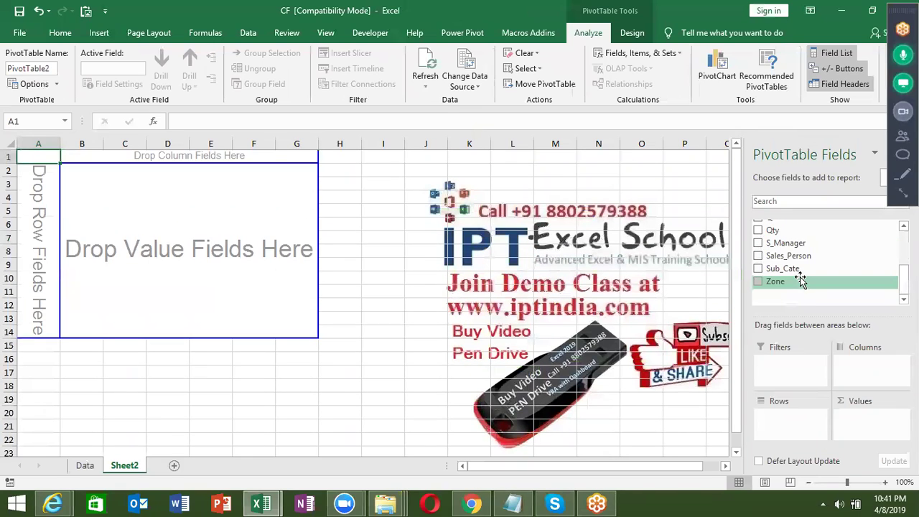
Put Zone in Rows and Sum of Qty in Values, totalling 90337
{"action": "left_click_drag", "start_coordinate": [797, 281], "coordinate": [811, 342]}
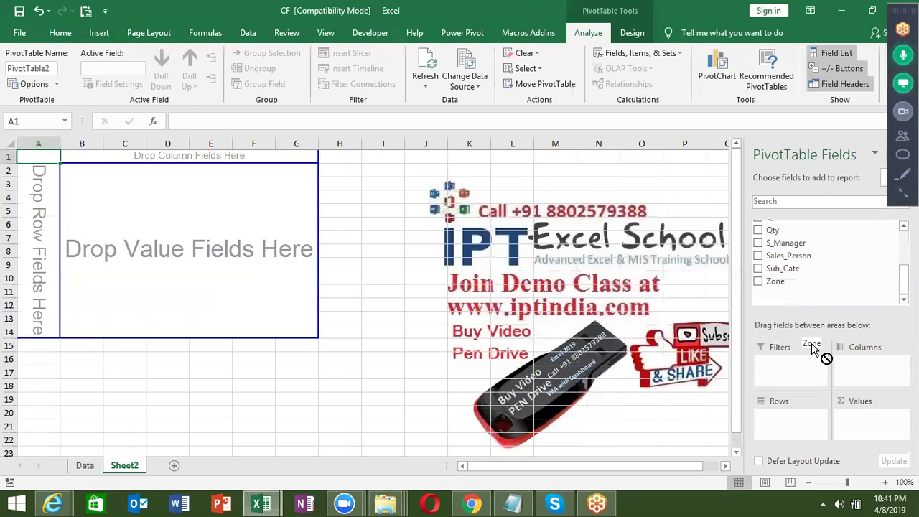
{"action": "mouse_move", "coordinate": [811, 349]}
{"action": "left_mouse_down"}
{"action": "mouse_move", "coordinate": [779, 436]}
{"action": "mouse_move", "coordinate": [777, 423]}
{"action": "left_mouse_up"}
{"action": "left_click_drag", "start_coordinate": [783, 231], "coordinate": [865, 415]}
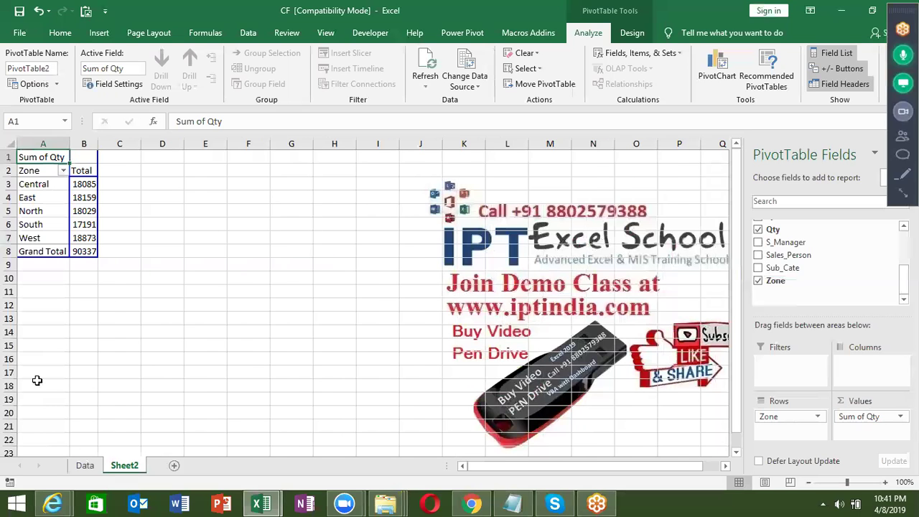
{"action": "key", "text": "ctrl+Page_Up"}
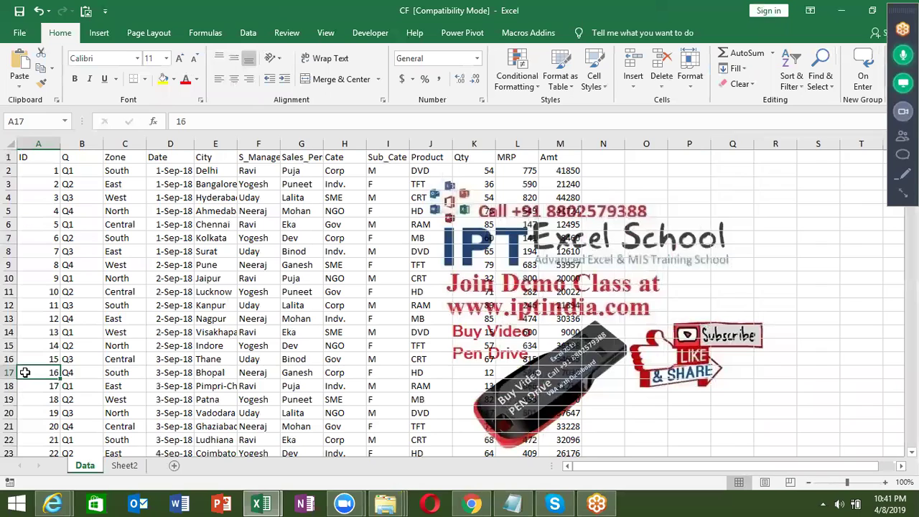
Enter 1782, Q1 and NCR in row 1784, filling the remaining columns down from row 1783
{"action": "key", "text": "ctrl+Down"}
{"action": "key", "text": "Down"}
{"action": "type", "text": "1782"}
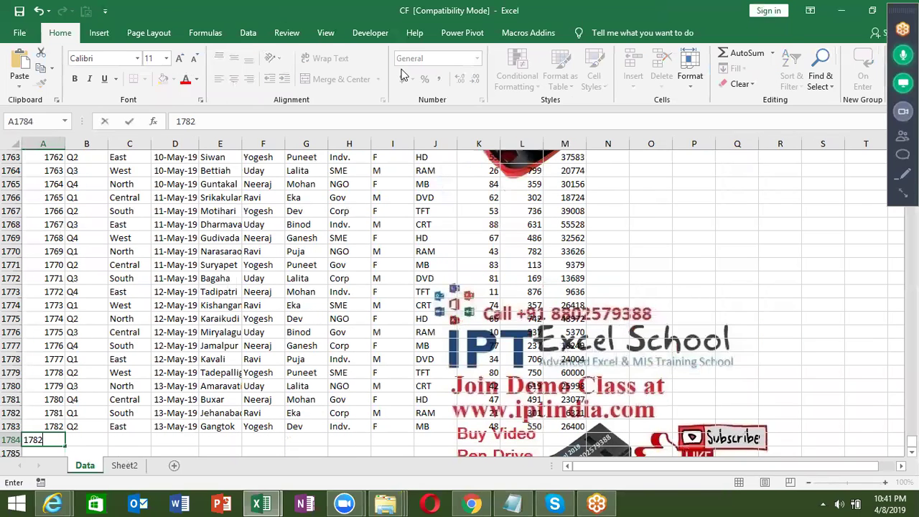
{"action": "key", "text": "Tab"}
{"action": "type", "text": "Q"}
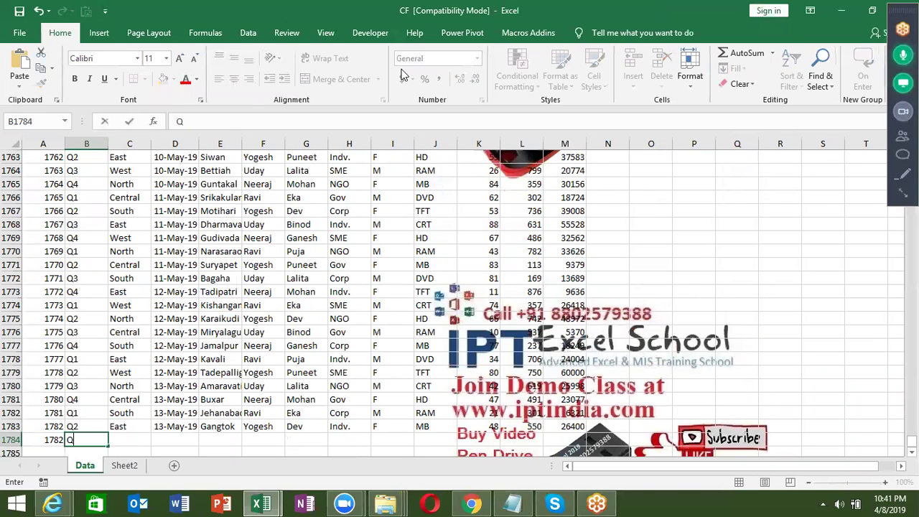
{"action": "type", "text": "1"}
{"action": "key", "text": "Tab"}
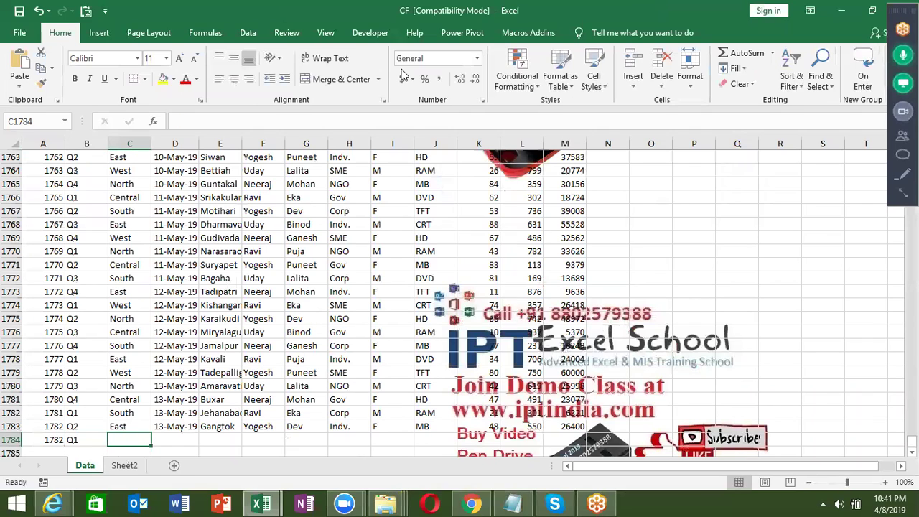
{"action": "type", "text": "NCR"}
{"action": "key", "text": "Tab"}
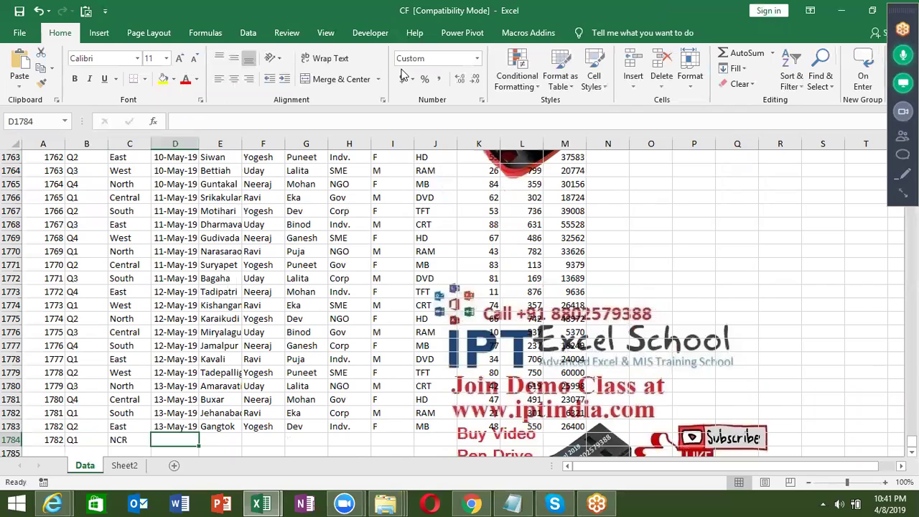
{"action": "key", "text": "shift+Right"}
{"action": "key", "text": "shift+Right"}
{"action": "key", "text": "shift+Right"}
{"action": "key", "text": "shift+Right"}
{"action": "key", "text": "shift+Right"}
{"action": "key", "text": "shift+Right"}
{"action": "key", "text": "shift+Right"}
{"action": "key", "text": "shift+Right"}
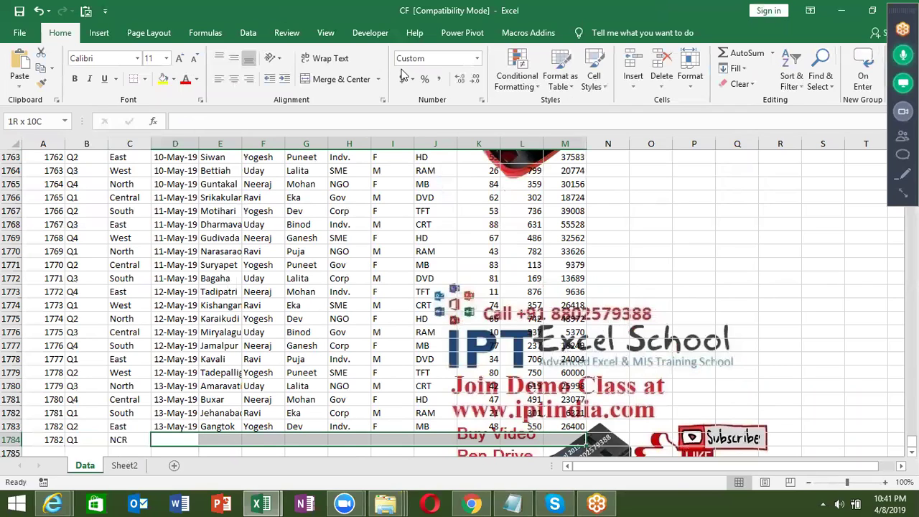
{"action": "key", "text": "ctrl+d"}
{"action": "key", "text": "Left"}
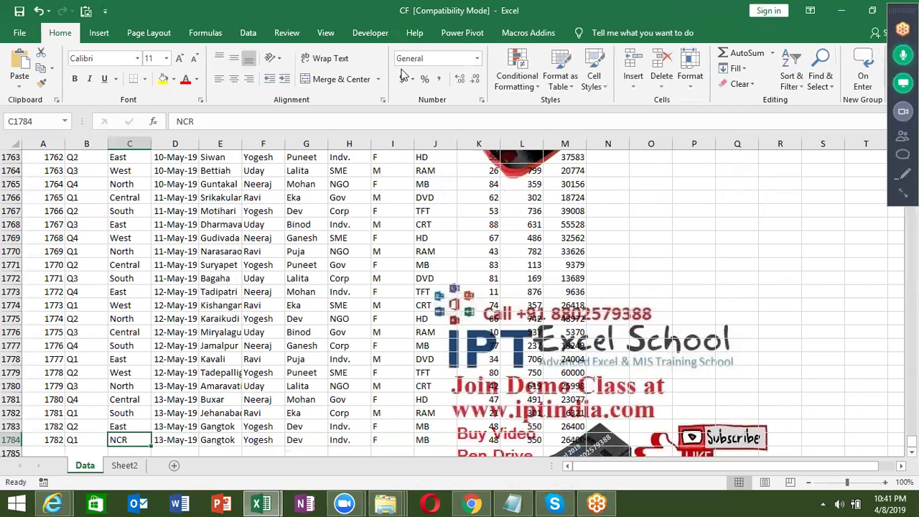
{"action": "key", "text": "Left"}
{"action": "key", "text": "Left"}
Refresh the Sheet2 PivotTable and select its new NCR row showing 48 (total 90385)
{"action": "left_click", "coordinate": [141, 464]}
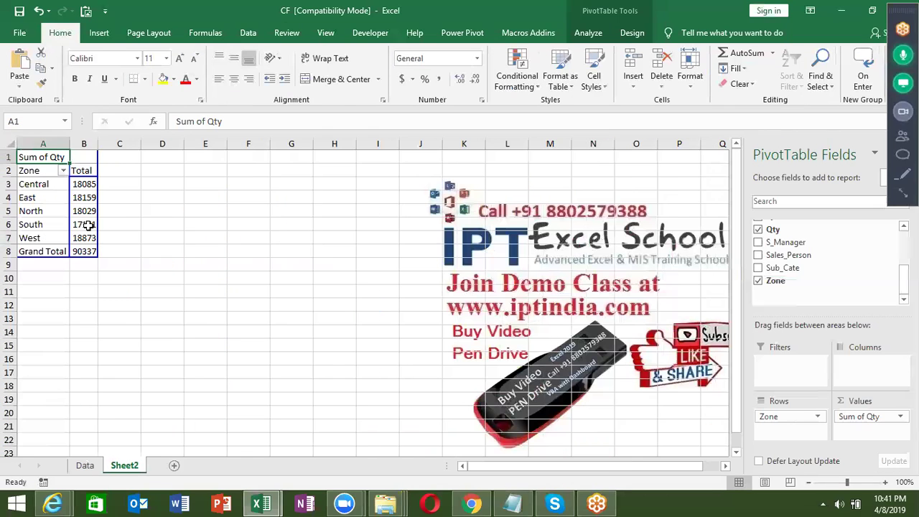
{"action": "right_click", "coordinate": [79, 224]}
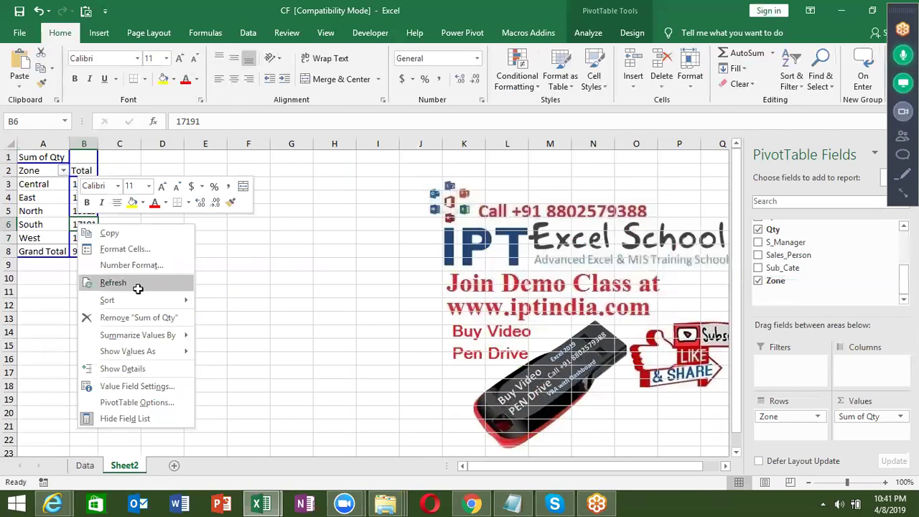
{"action": "left_click", "coordinate": [137, 288]}
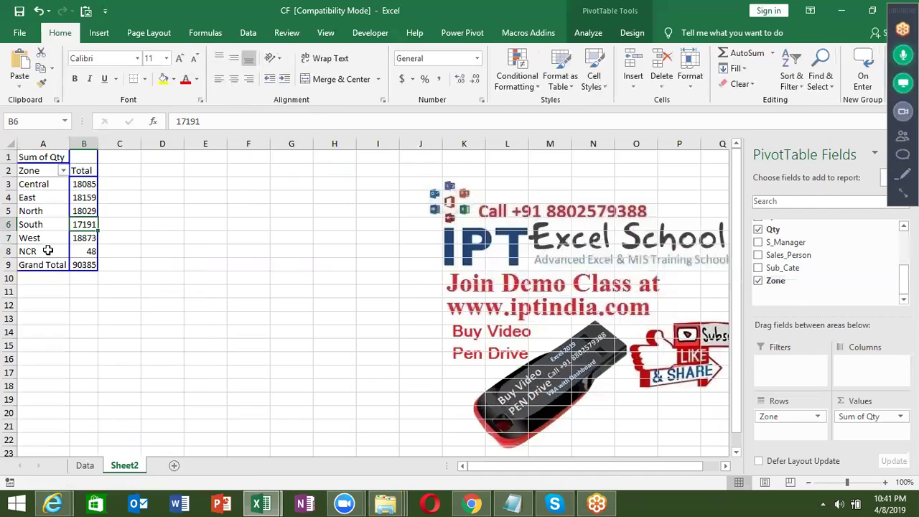
{"action": "left_click_drag", "start_coordinate": [49, 252], "coordinate": [79, 255]}
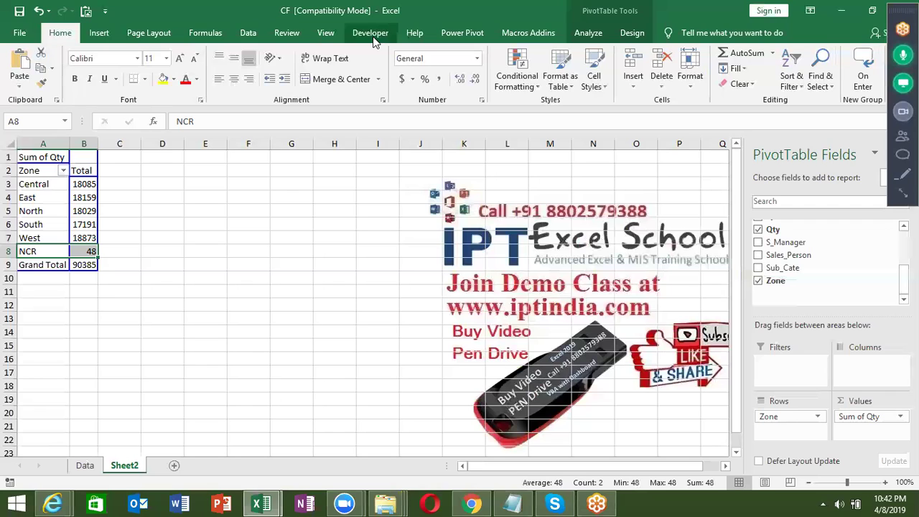
Enable automatic refresh every 60 minutes for the CF connection and close the connection dialogs
{"action": "left_click", "coordinate": [244, 37]}
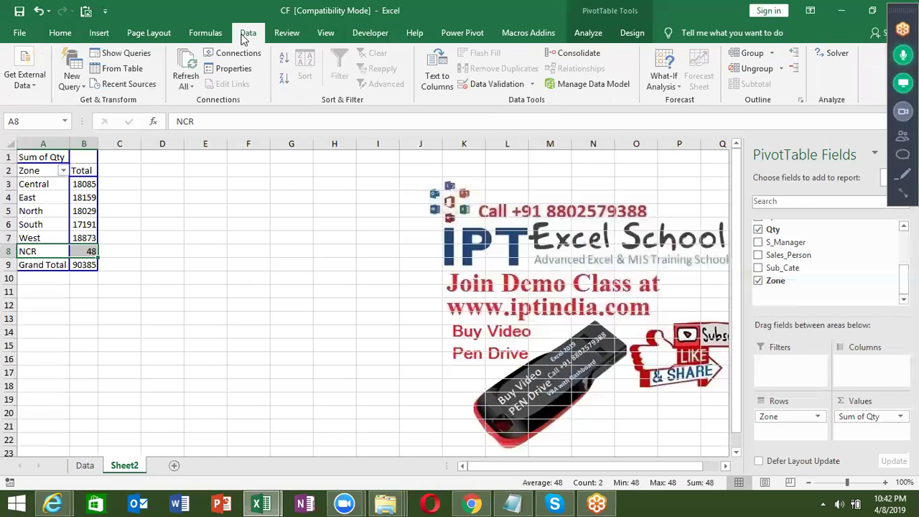
{"action": "left_click", "coordinate": [241, 54]}
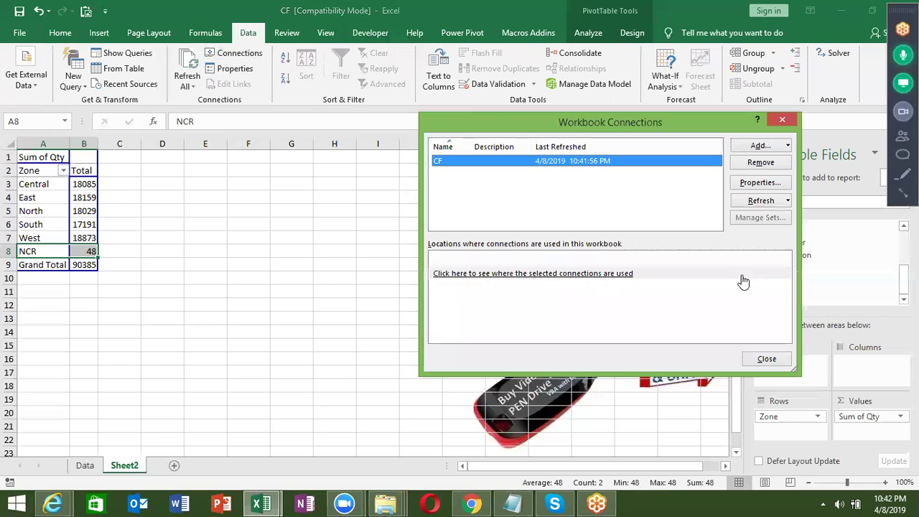
{"action": "left_click", "coordinate": [781, 185]}
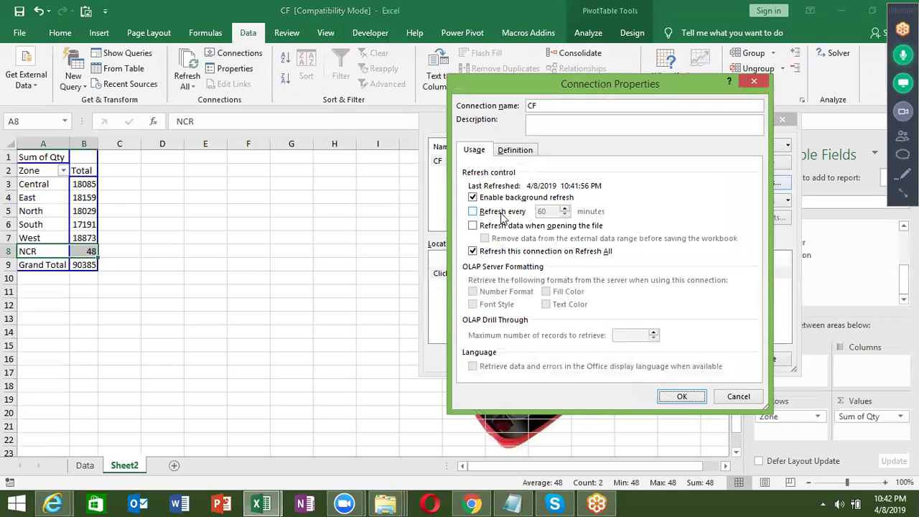
{"action": "left_click", "coordinate": [502, 213]}
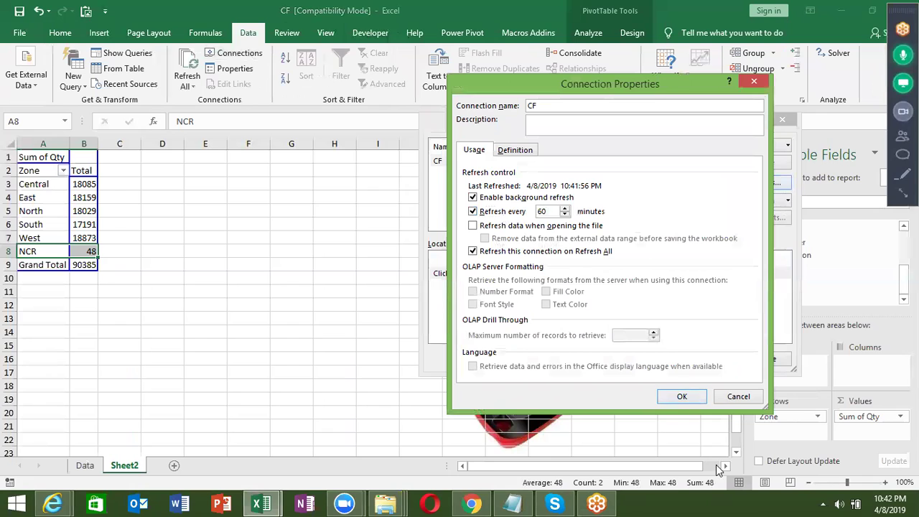
{"action": "left_click", "coordinate": [729, 401]}
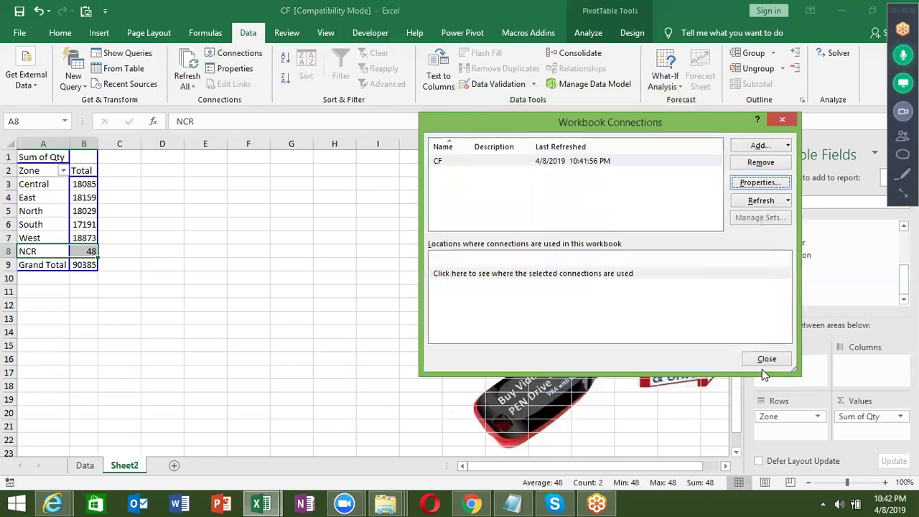
{"action": "left_click", "coordinate": [765, 363]}
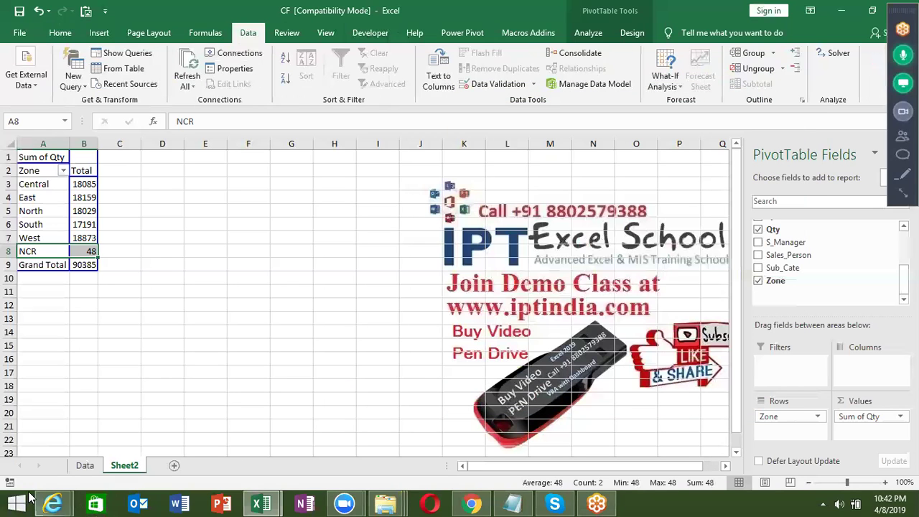
Copy Data!A1:M1784 and paste it into a new Sheet3
{"action": "left_click", "coordinate": [95, 472]}
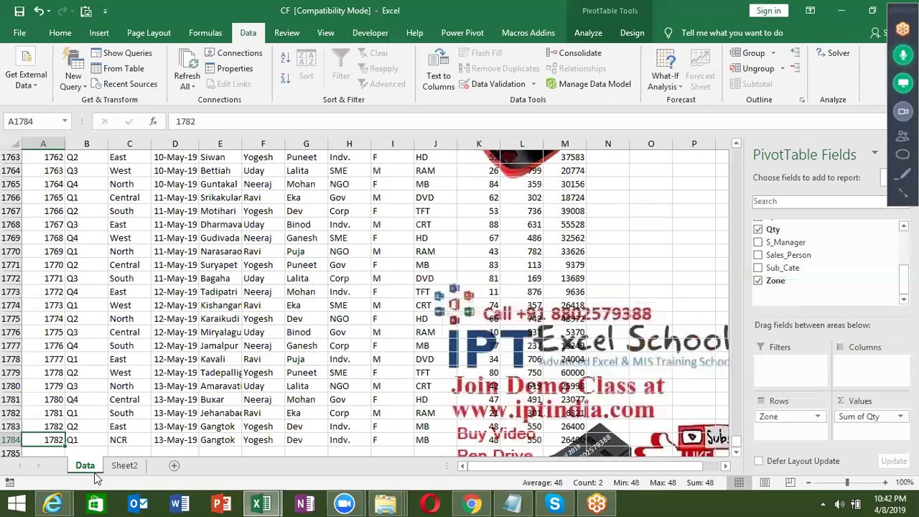
{"action": "key", "text": "ctrl+Home"}
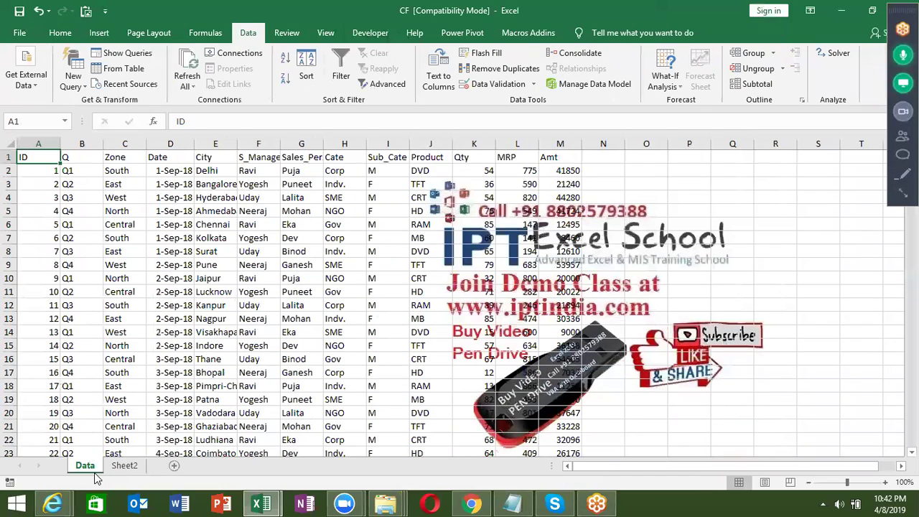
{"action": "key", "text": "ctrl+shift+Right"}
{"action": "key", "text": "ctrl+shift+Down"}
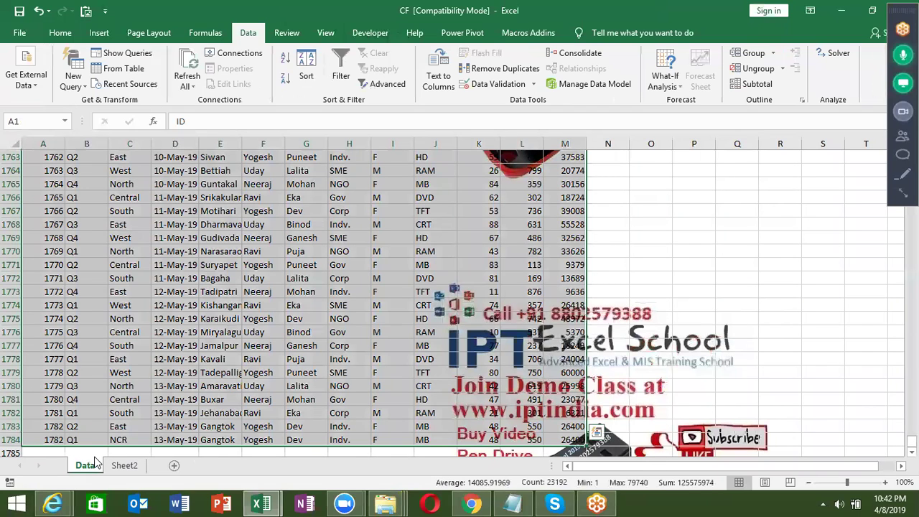
{"action": "key", "text": "ctrl+c"}
{"action": "left_click", "coordinate": [173, 465]}
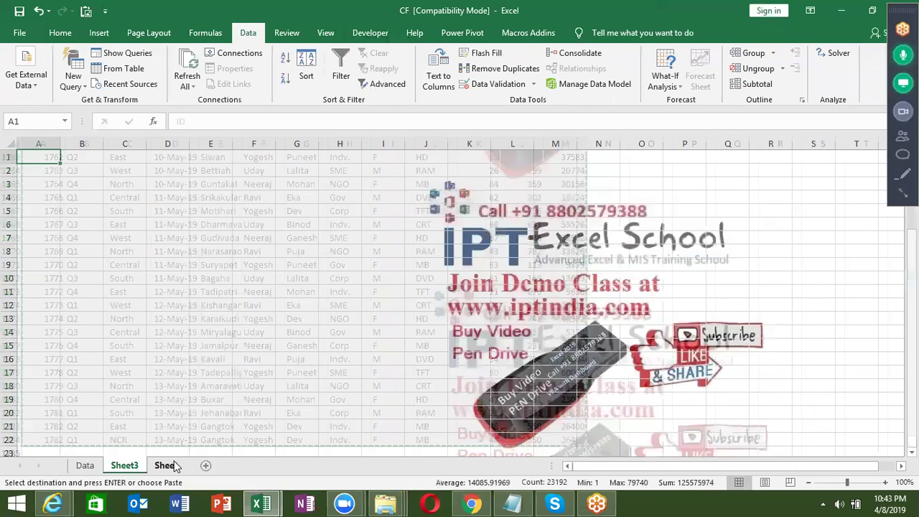
{"action": "key", "text": "ctrl+v"}
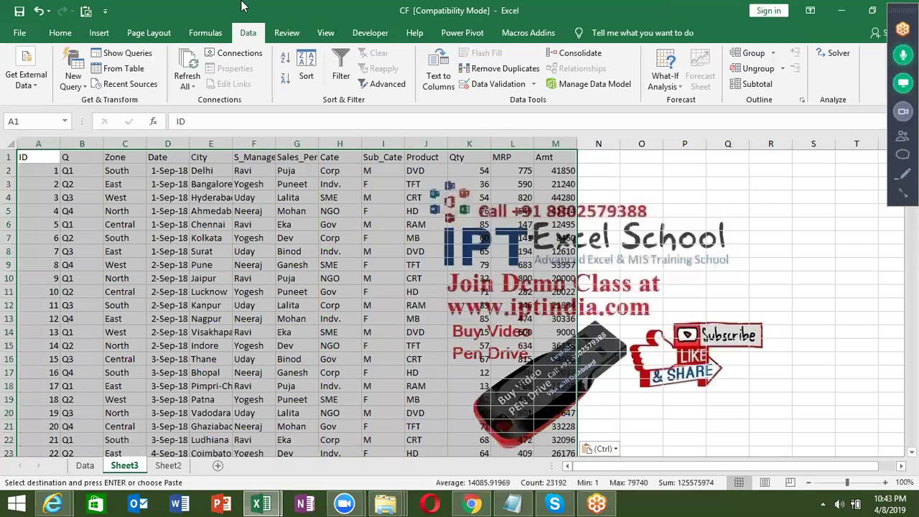
Convert the pasted data into a table with headers, named Table1
{"action": "left_click", "coordinate": [108, 34]}
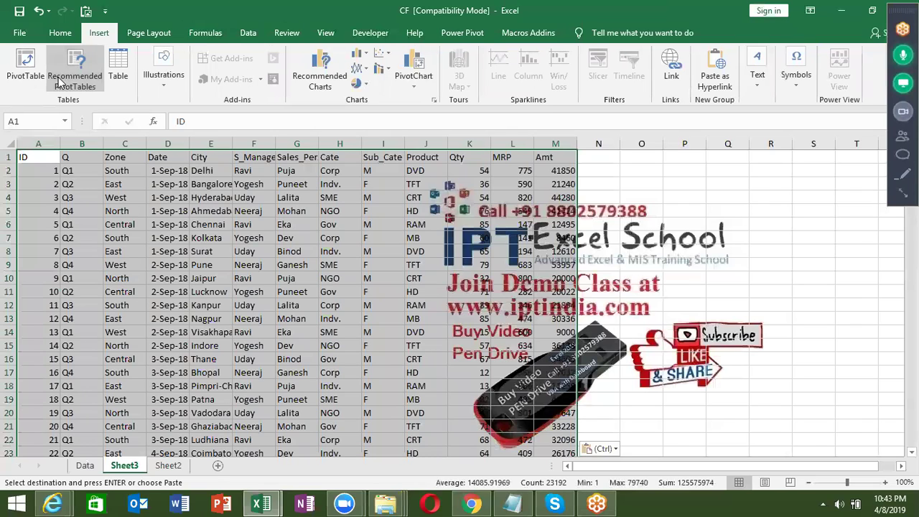
{"action": "left_click", "coordinate": [118, 75]}
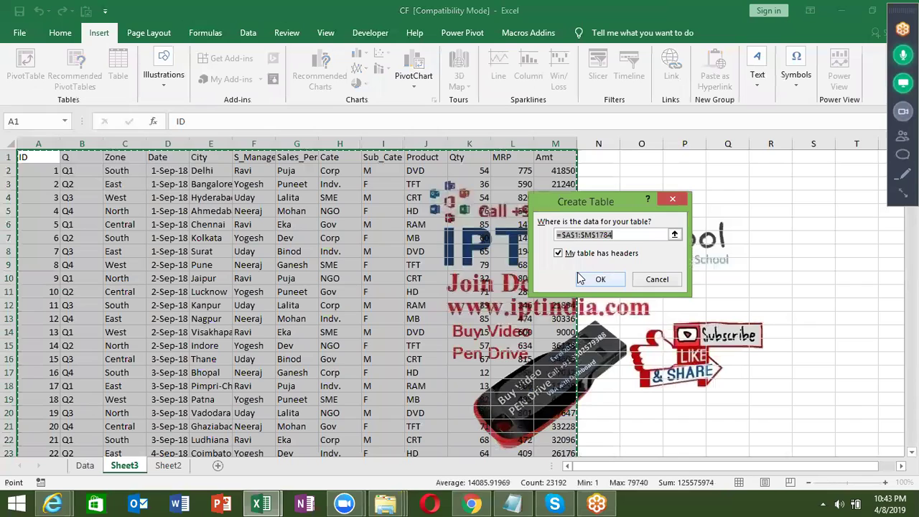
{"action": "left_click", "coordinate": [583, 279]}
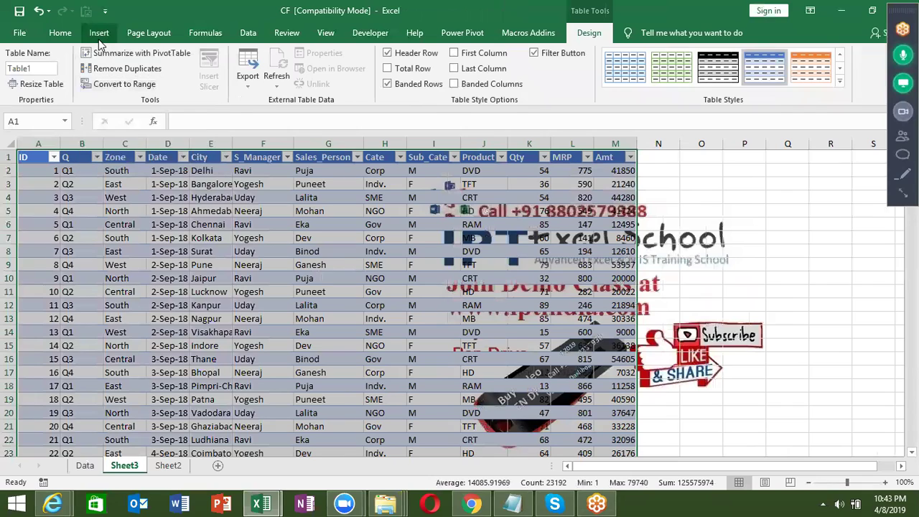
Scroll down the Sheet3 table to its last row, cell M1784
{"action": "scroll", "coordinate": [530, 420], "scroll_direction": "down", "scroll_amount": 20}
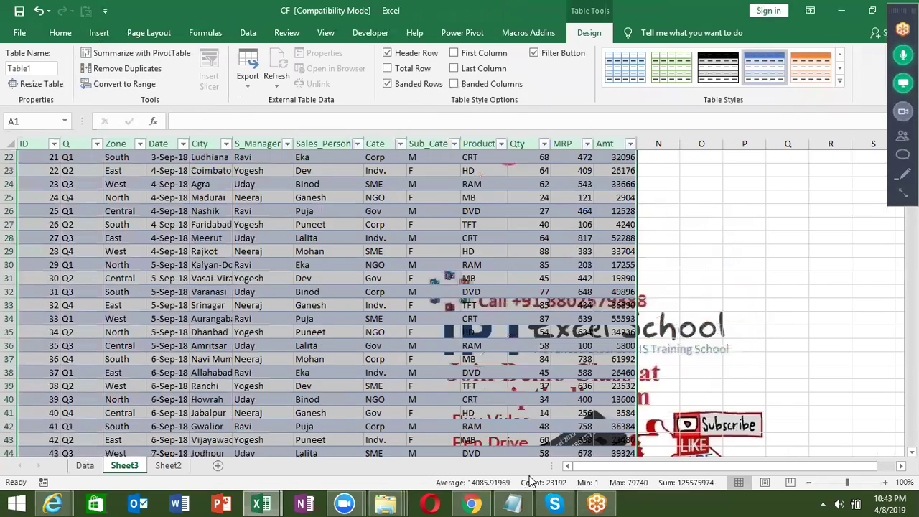
{"action": "scroll", "coordinate": [537, 440], "scroll_direction": "down", "scroll_amount": 9}
{"action": "scroll", "coordinate": [532, 453], "scroll_direction": "down", "scroll_amount": 12}
{"action": "scroll", "coordinate": [529, 456], "scroll_direction": "down", "scroll_amount": 11}
{"action": "scroll", "coordinate": [525, 453], "scroll_direction": "down", "scroll_amount": 3}
{"action": "scroll", "coordinate": [524, 451], "scroll_direction": "down", "scroll_amount": 13}
{"action": "scroll", "coordinate": [523, 446], "scroll_direction": "down", "scroll_amount": 14}
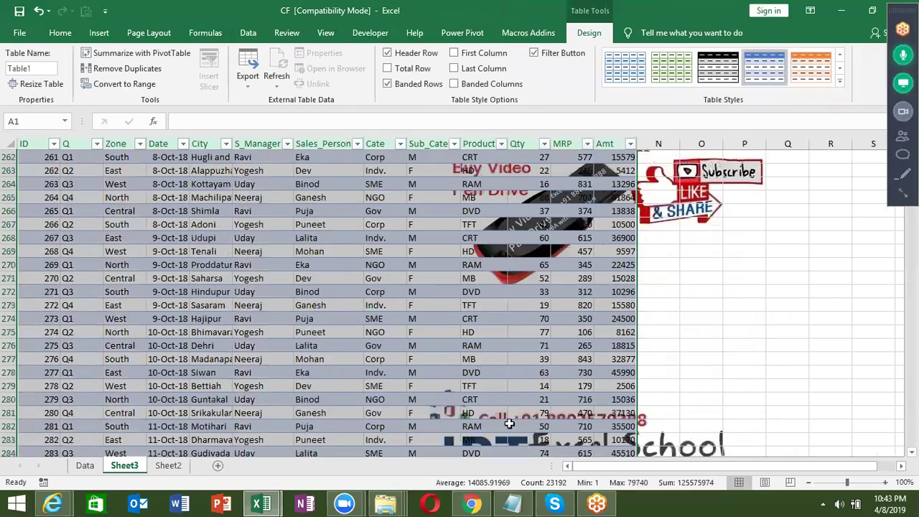
{"action": "left_click", "coordinate": [517, 386]}
{"action": "key", "text": "ctrl+Down"}
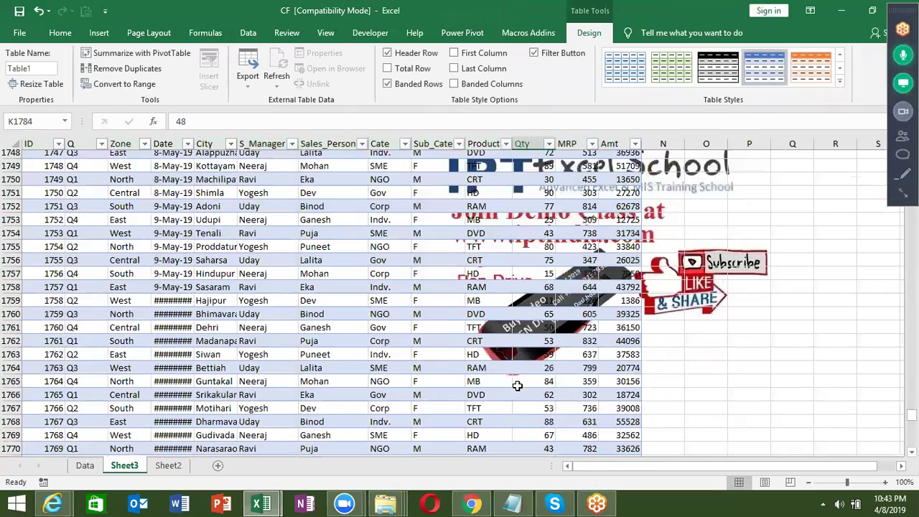
{"action": "key", "text": "Down"}
{"action": "key", "text": "Down"}
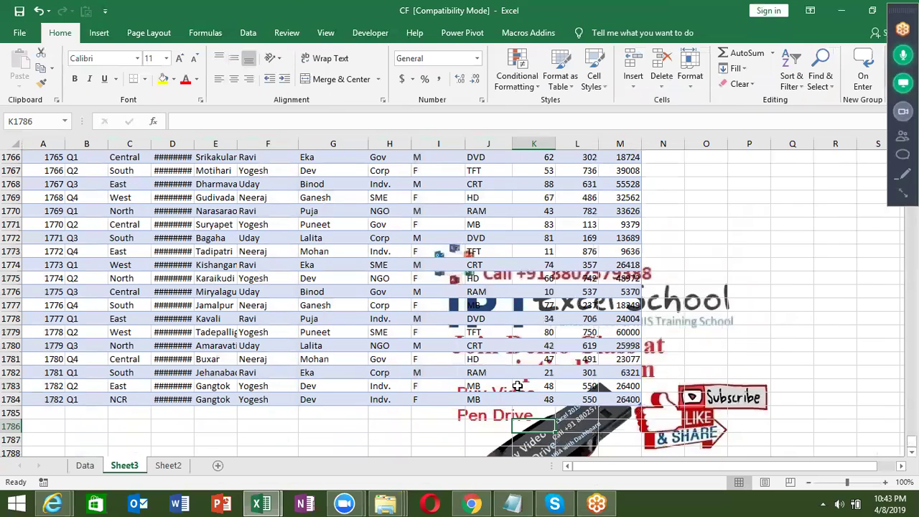
{"action": "left_click", "coordinate": [620, 400]}
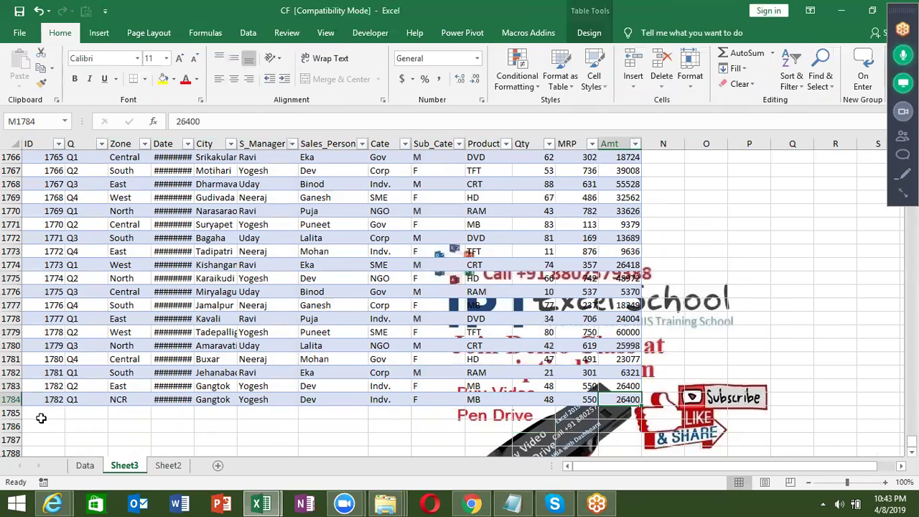
Try extending the table down to row 1787, then undo it
{"action": "left_click_drag", "start_coordinate": [53, 417], "coordinate": [639, 423]}
{"action": "left_click", "coordinate": [679, 346]}
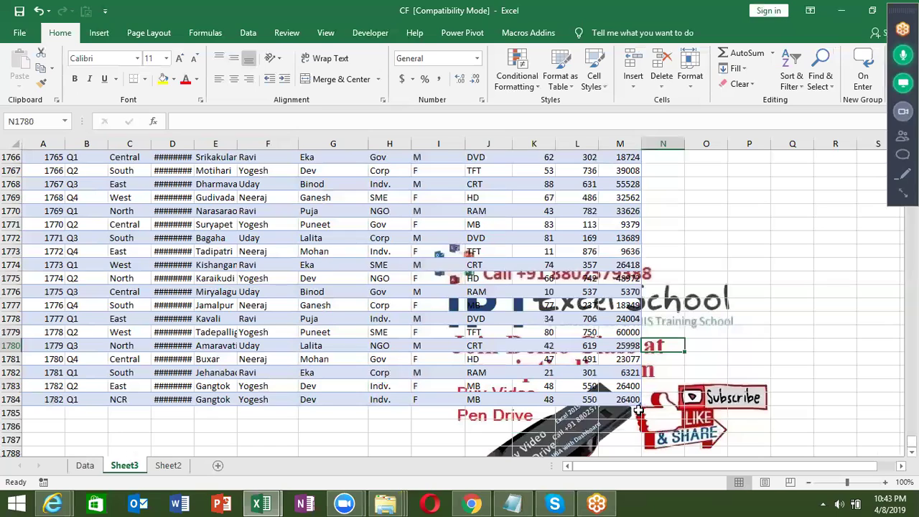
{"action": "left_click_drag", "start_coordinate": [651, 428], "coordinate": [660, 451]}
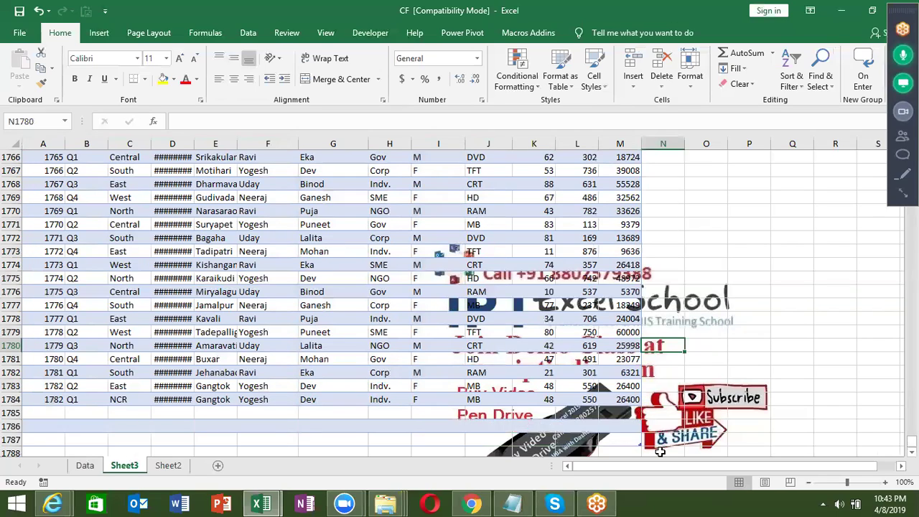
{"action": "key", "text": "ctrl+z"}
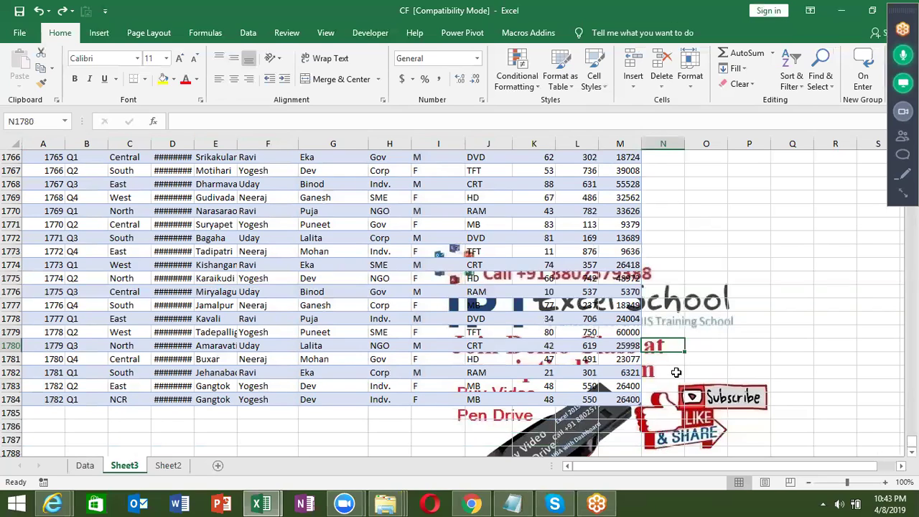
Delete Sheet3 permanently from the workbook
{"action": "right_click", "coordinate": [123, 471]}
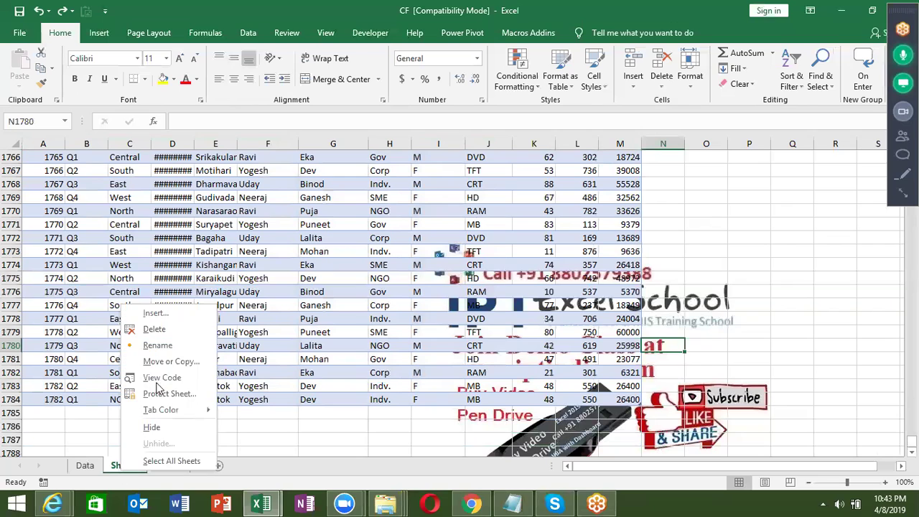
{"action": "left_click", "coordinate": [155, 338]}
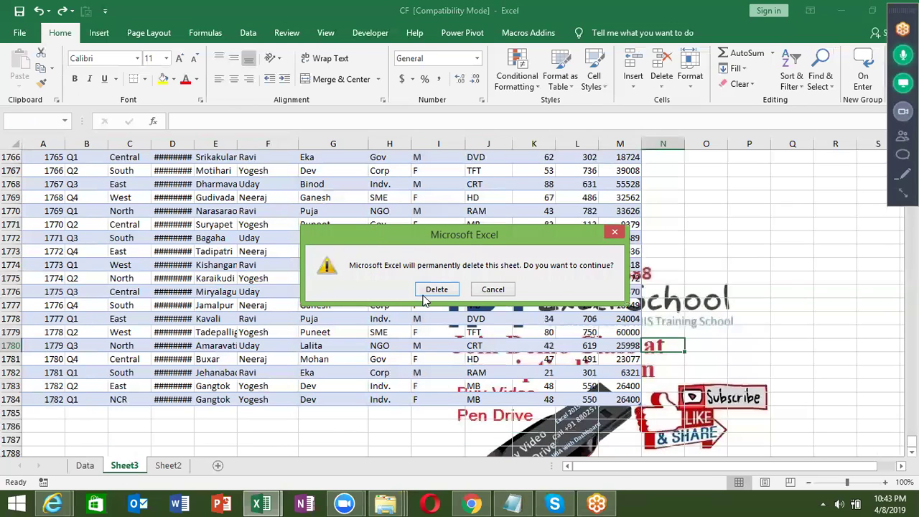
{"action": "left_click", "coordinate": [435, 289]}
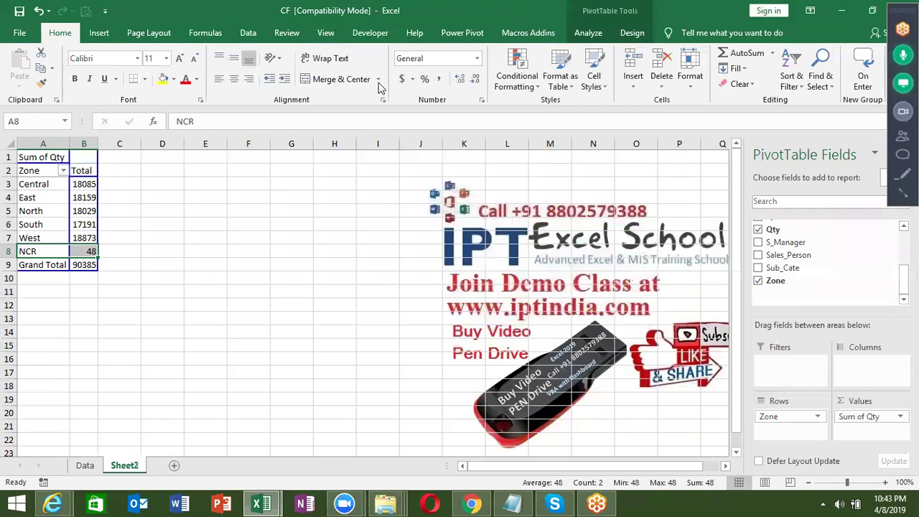
Close the CF workbook window without saving its changes
{"action": "key", "text": "super+Down"}
{"action": "left_click", "coordinate": [760, 92]}
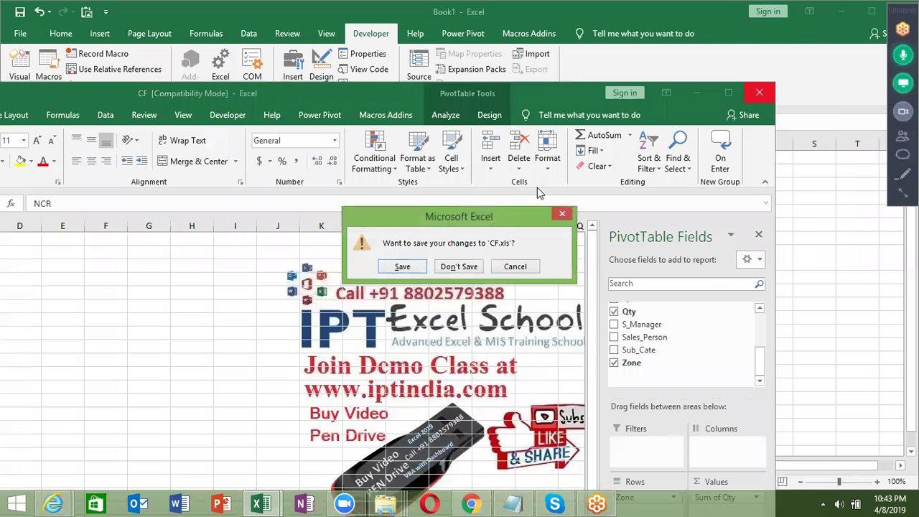
{"action": "left_click", "coordinate": [458, 266]}
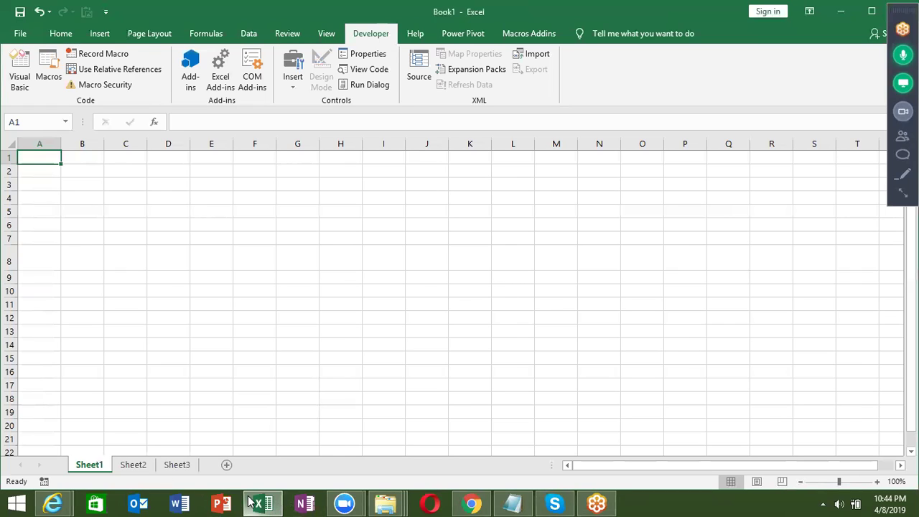
Select the blank Book1 grid, then switch to the Chrome browser window
{"action": "mouse_move", "coordinate": [245, 500]}
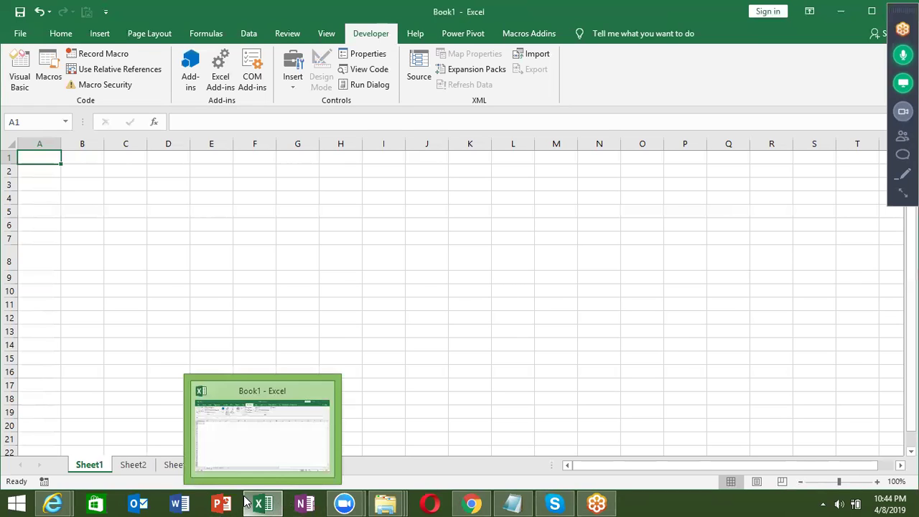
{"action": "left_click", "coordinate": [207, 347]}
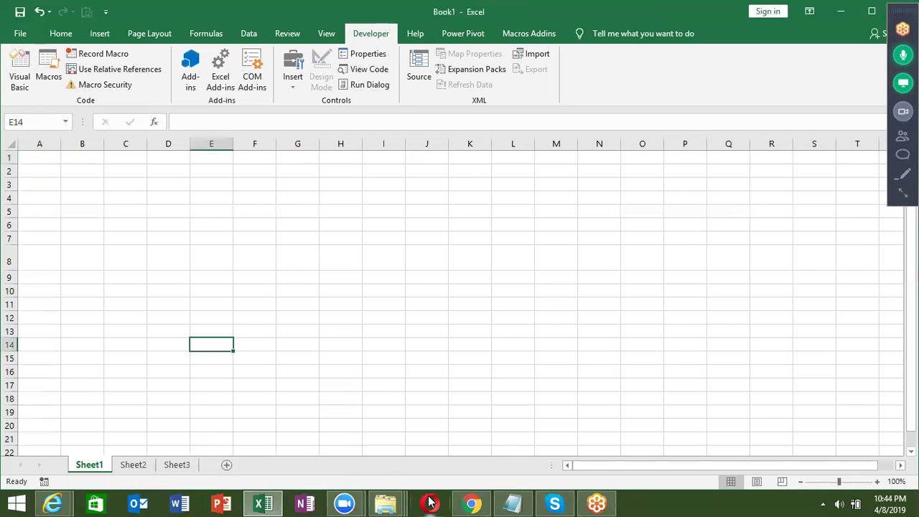
{"action": "left_click", "coordinate": [474, 503]}
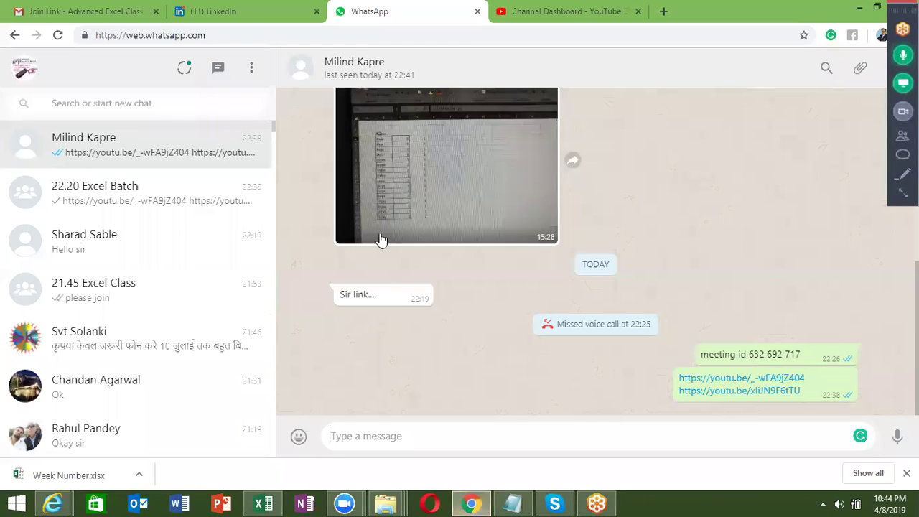
On the LinkedIn tab, dismiss the find bar and expand a contact's chat
{"action": "left_click", "coordinate": [256, 14]}
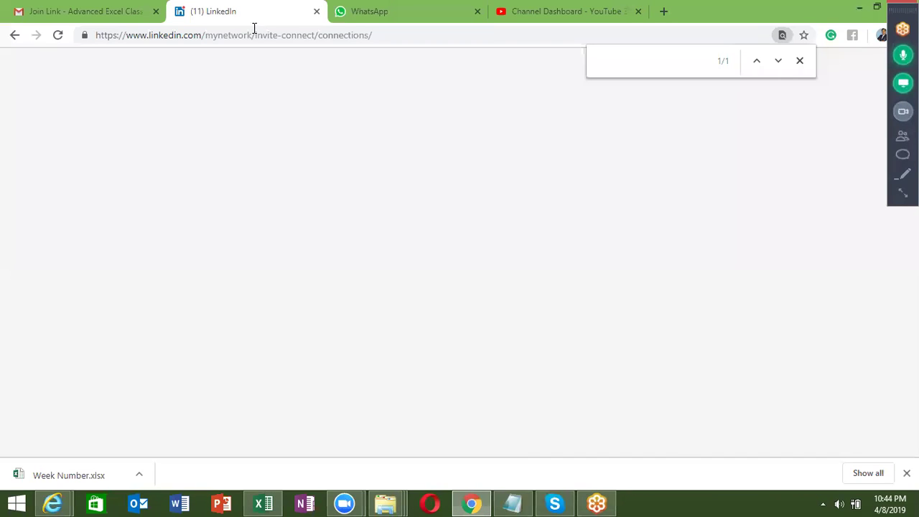
{"action": "left_click", "coordinate": [799, 61]}
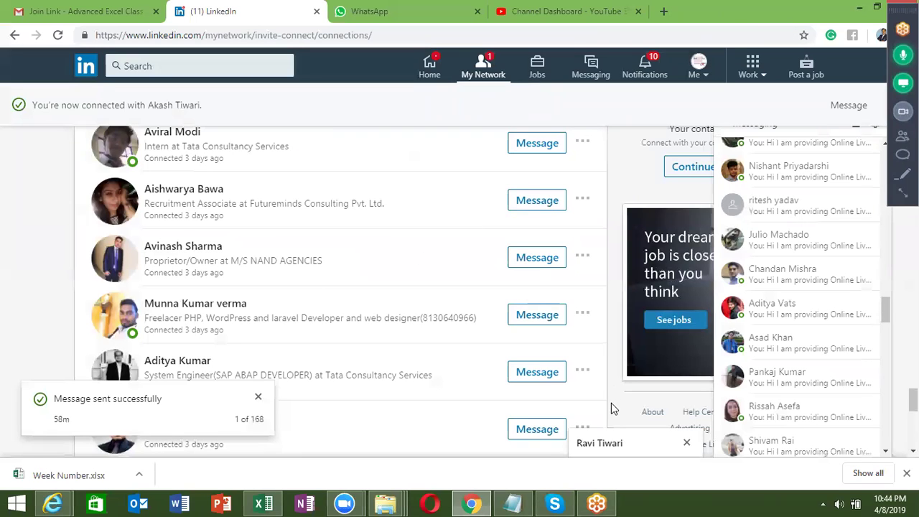
{"action": "left_click_drag", "start_coordinate": [616, 445], "coordinate": [611, 448]}
{"action": "left_click", "coordinate": [611, 448]}
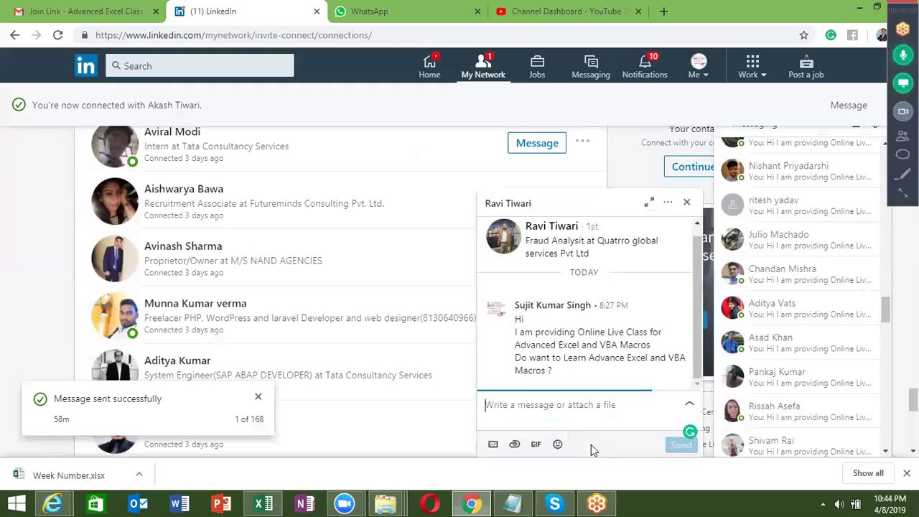
Close the contact's chat and bring the Excel Book1 window back to front
{"action": "left_click", "coordinate": [685, 205]}
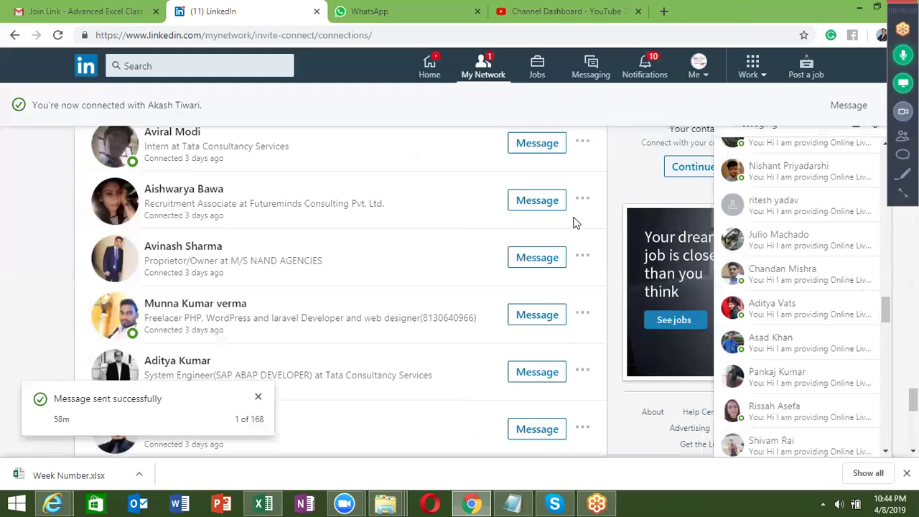
{"action": "key", "text": "super+d"}
{"action": "left_click", "coordinate": [274, 502]}
Select cell A1 in Book1, glance at the Data tab, then show the Insert commands
{"action": "left_click", "coordinate": [41, 156]}
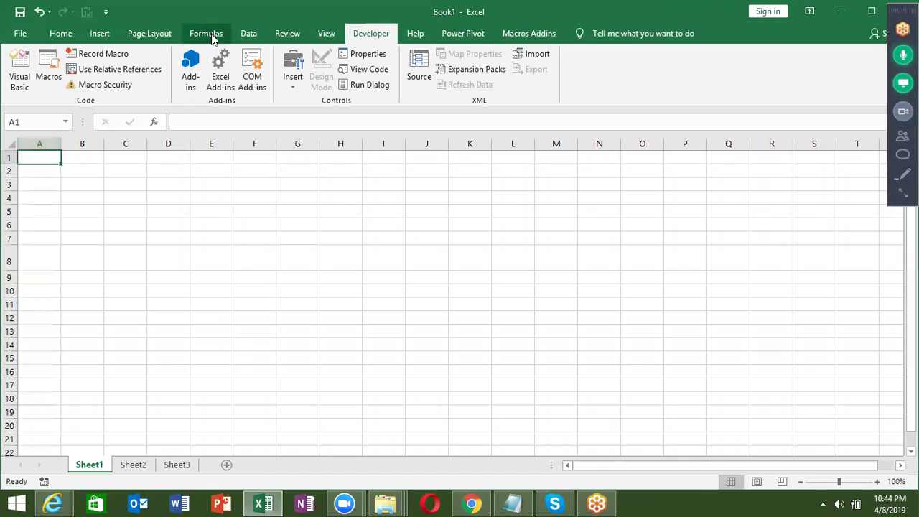
{"action": "left_click", "coordinate": [246, 34]}
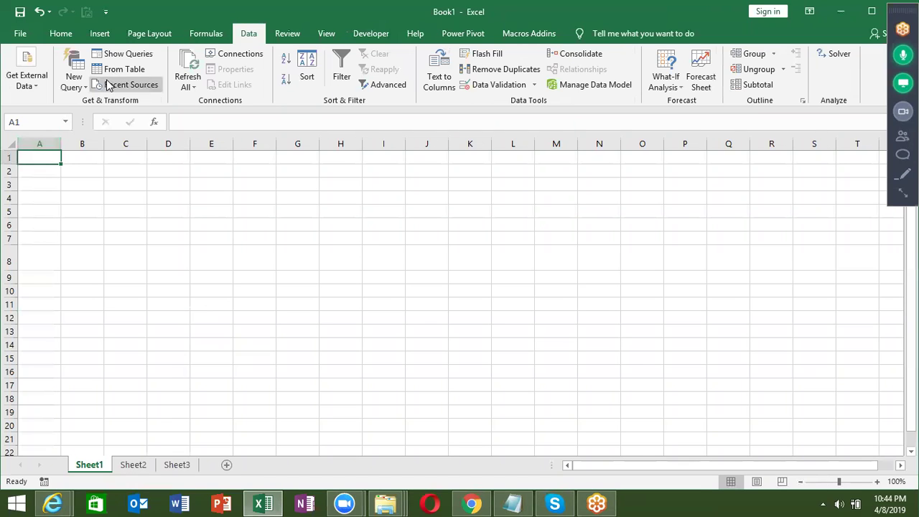
{"action": "left_click", "coordinate": [98, 36]}
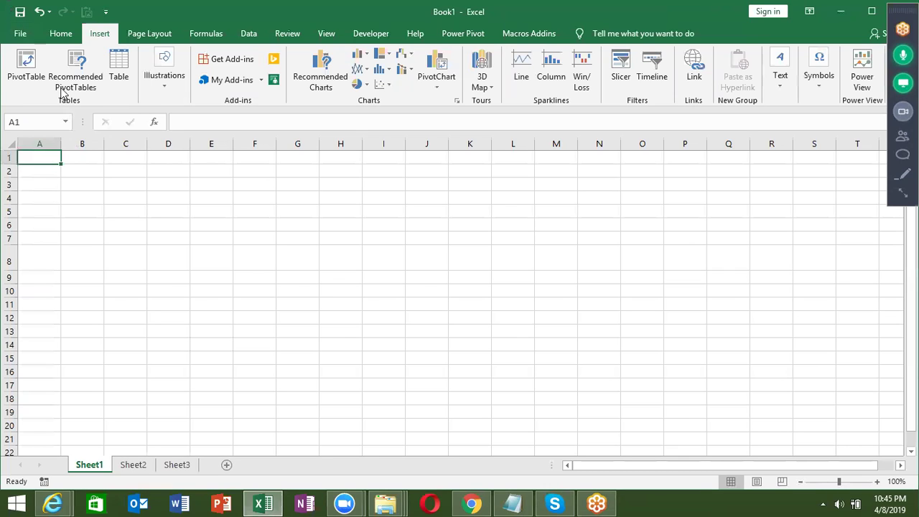
Create an empty PivotTable on Sheet1 from the Desktop CF workbook's Data$ table as an external connection
{"action": "left_click", "coordinate": [41, 75]}
{"action": "left_click", "coordinate": [587, 200]}
{"action": "left_click", "coordinate": [583, 214]}
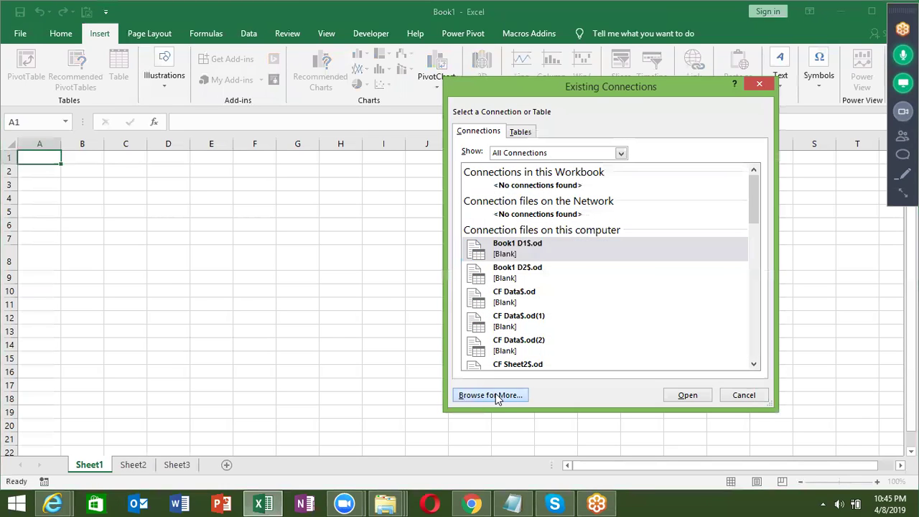
{"action": "left_click", "coordinate": [497, 396]}
{"action": "left_click", "coordinate": [506, 247]}
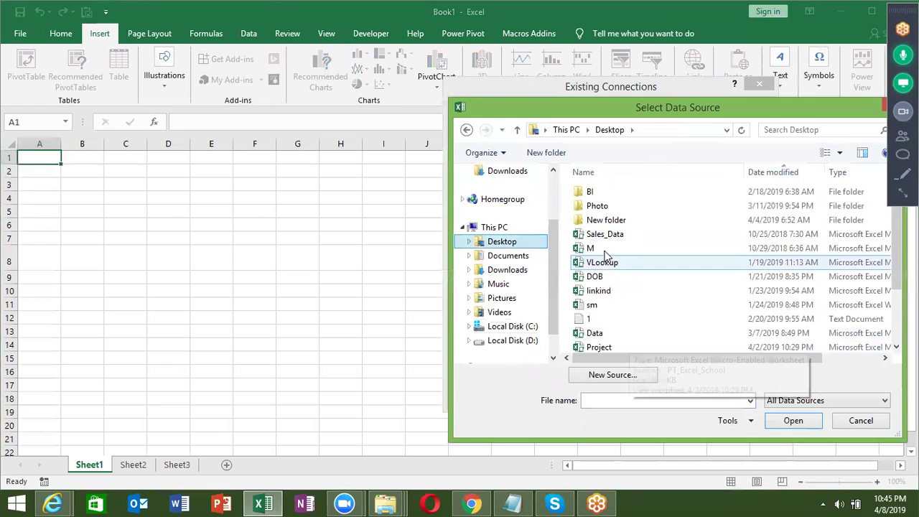
{"action": "left_click", "coordinate": [605, 250]}
{"action": "scroll", "coordinate": [603, 323], "scroll_direction": "down", "scroll_amount": 2}
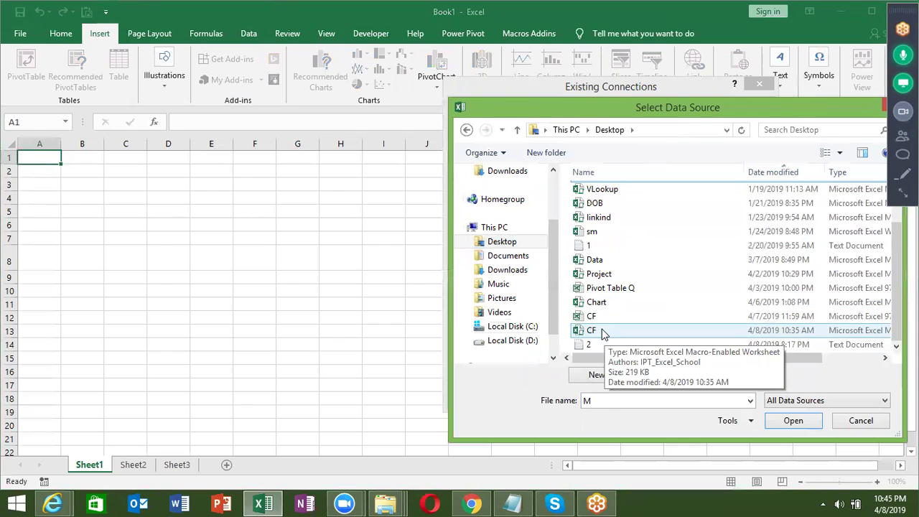
{"action": "left_click", "coordinate": [594, 319]}
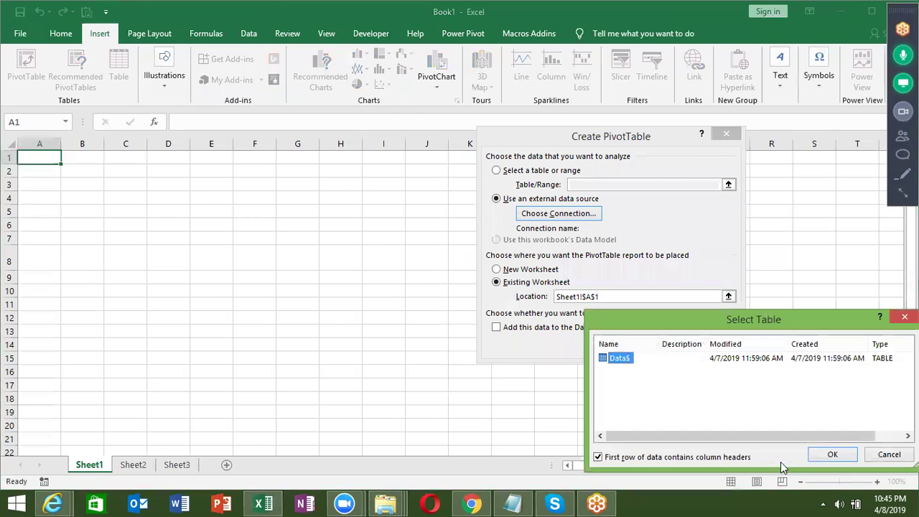
{"action": "left_click", "coordinate": [826, 456]}
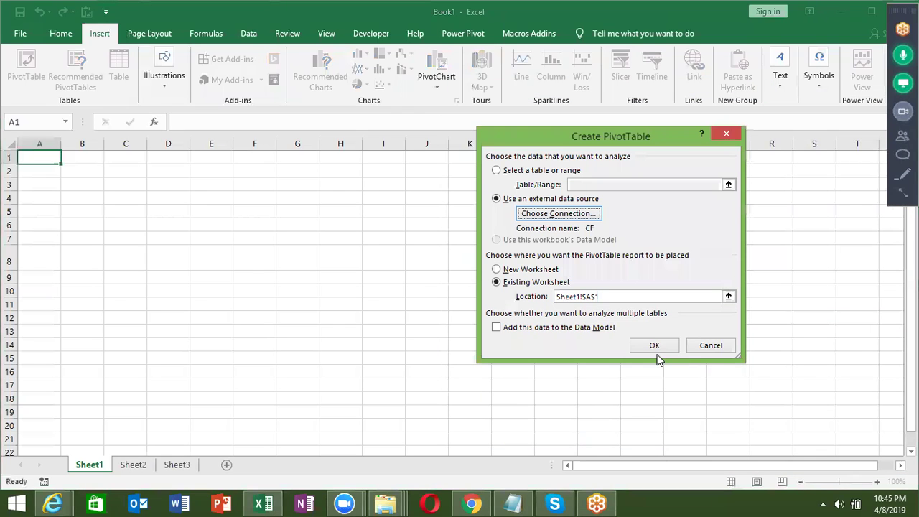
{"action": "left_click", "coordinate": [659, 345]}
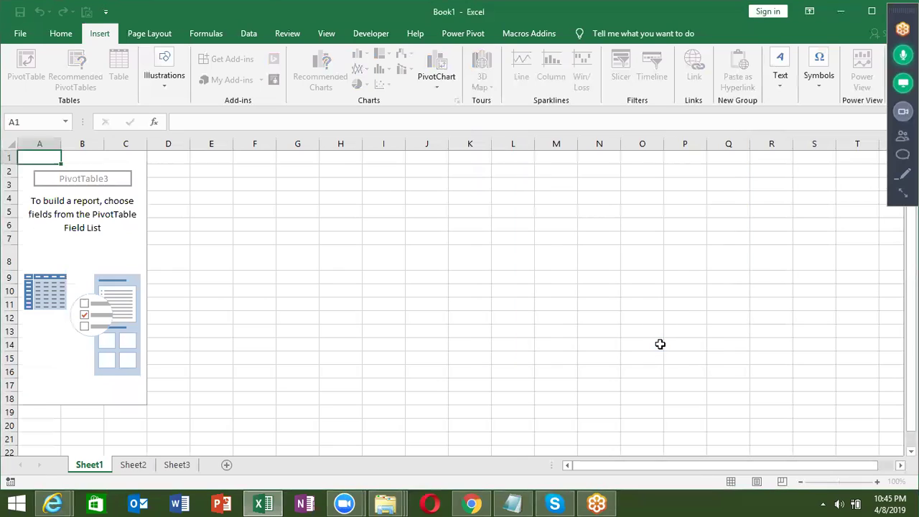
On Sheet2, start a PivotTable using an external data source and browse for a connection file
{"action": "left_click", "coordinate": [142, 467]}
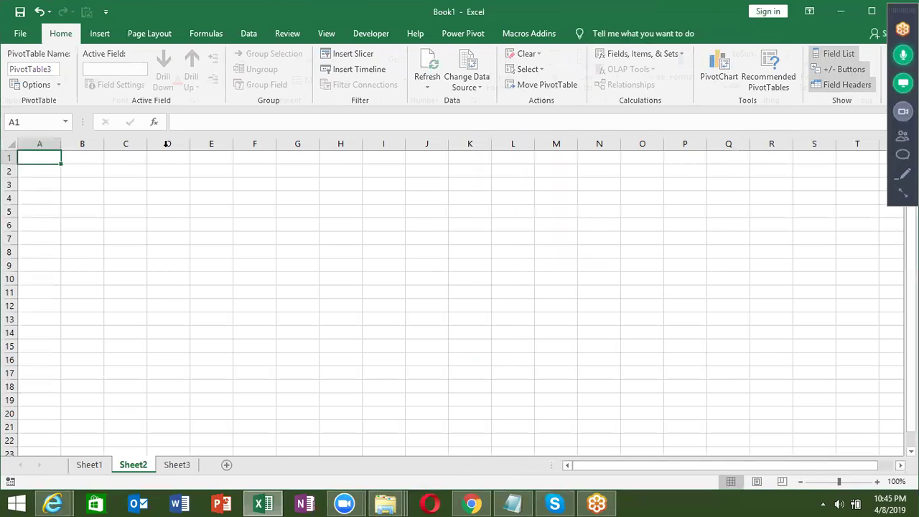
{"action": "left_click", "coordinate": [106, 33]}
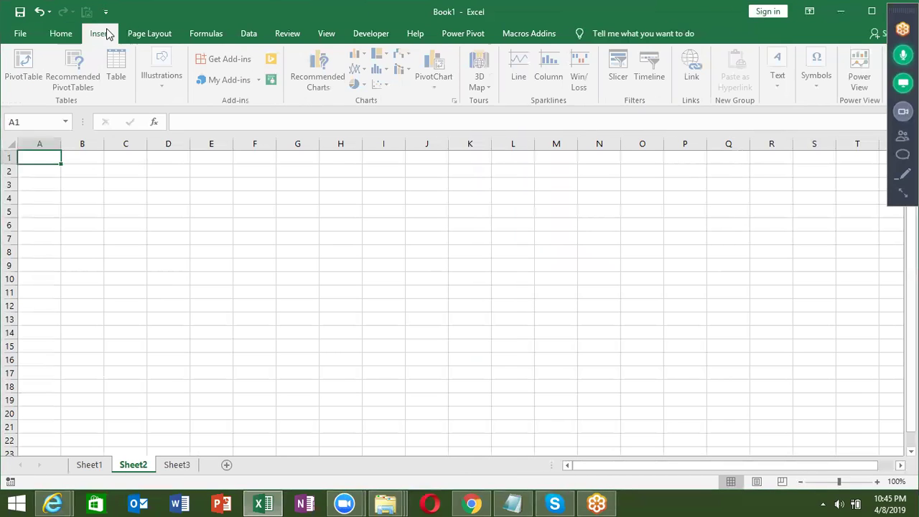
{"action": "left_click", "coordinate": [27, 68]}
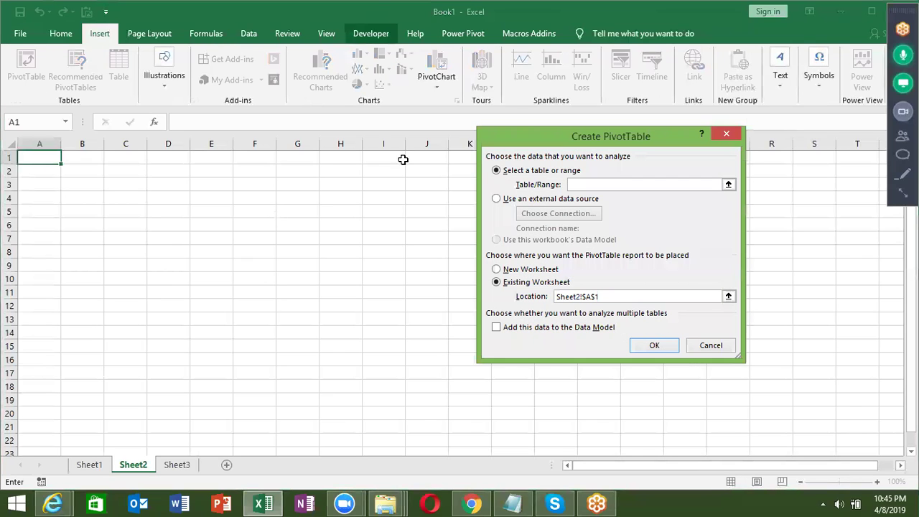
{"action": "left_click", "coordinate": [496, 199]}
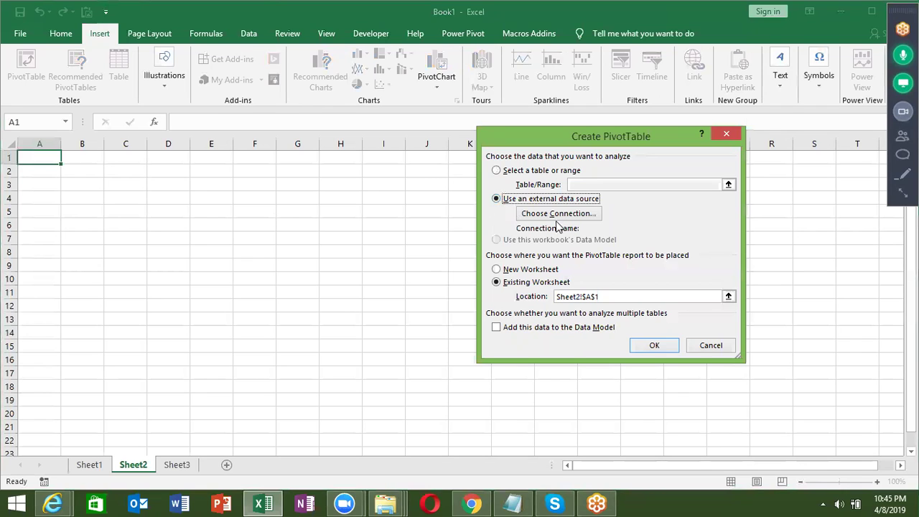
{"action": "left_click", "coordinate": [560, 216]}
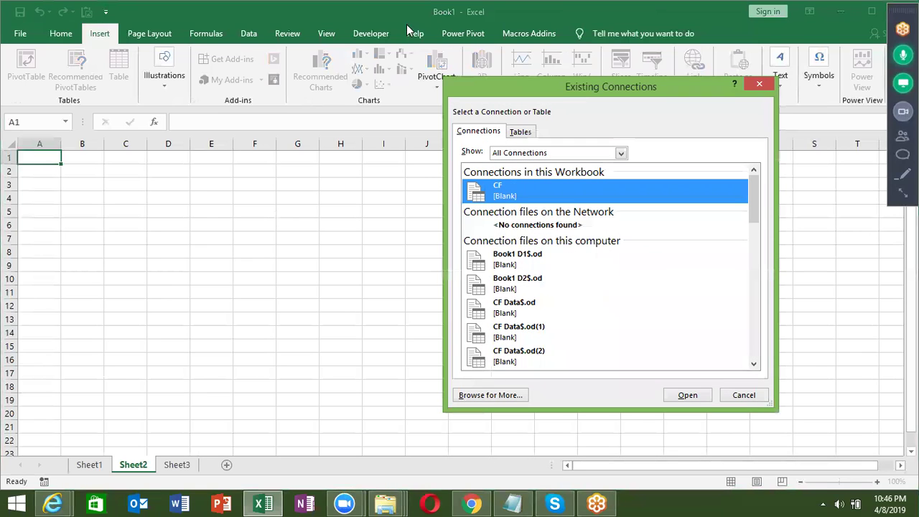
{"action": "left_click", "coordinate": [489, 397]}
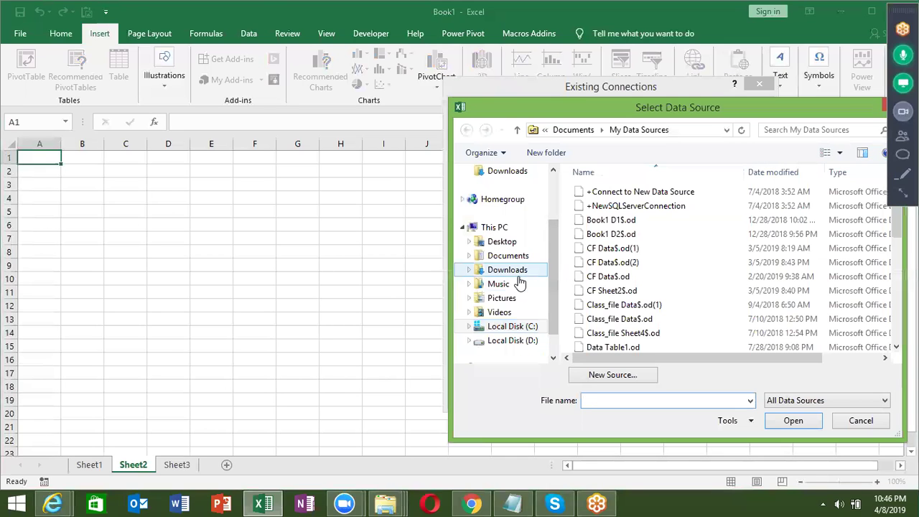
Open the SData Access database from Documents and create the PivotTable from its Data1 table
{"action": "left_click", "coordinate": [516, 257]}
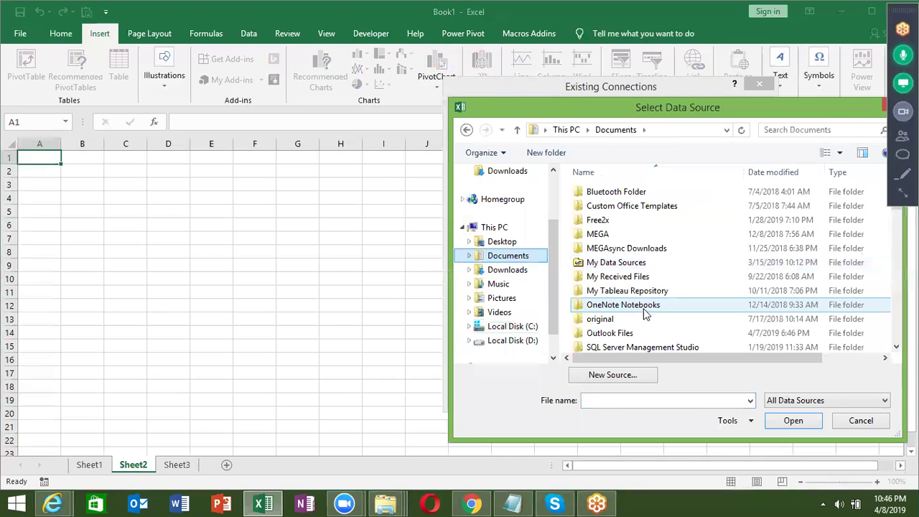
{"action": "left_click", "coordinate": [644, 309]}
{"action": "scroll", "coordinate": [644, 310], "scroll_direction": "down", "scroll_amount": 2}
{"action": "scroll", "coordinate": [644, 301], "scroll_direction": "down", "scroll_amount": 5}
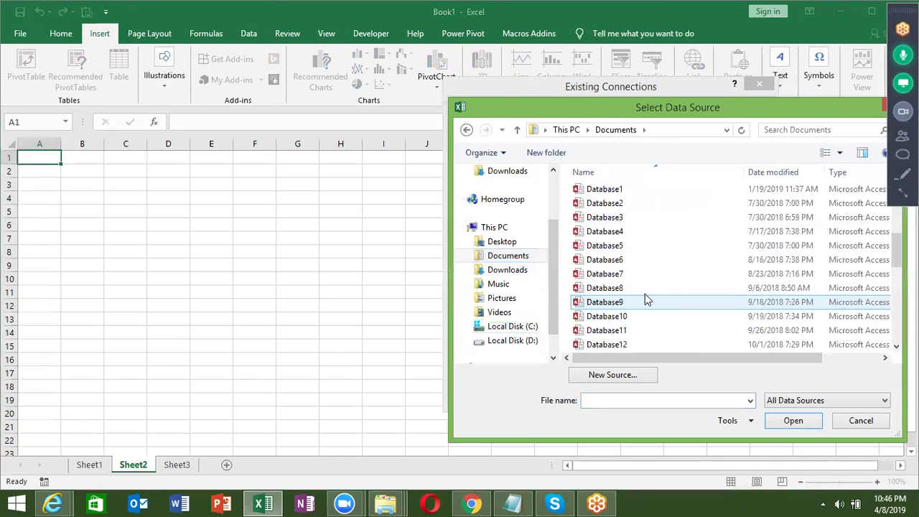
{"action": "scroll", "coordinate": [638, 284], "scroll_direction": "up", "scroll_amount": 3}
{"action": "scroll", "coordinate": [637, 287], "scroll_direction": "down", "scroll_amount": 4}
{"action": "scroll", "coordinate": [637, 287], "scroll_direction": "down", "scroll_amount": 3}
{"action": "scroll", "coordinate": [638, 294], "scroll_direction": "down", "scroll_amount": 3}
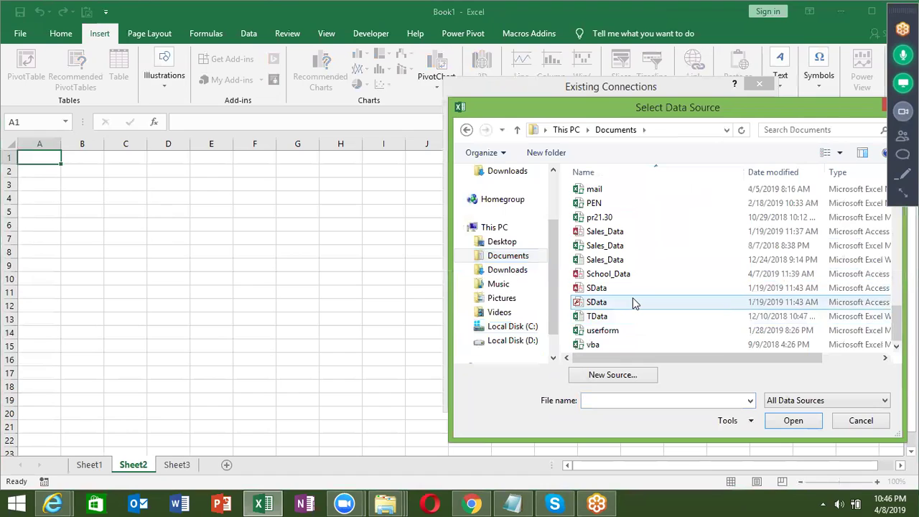
{"action": "left_click", "coordinate": [633, 302]}
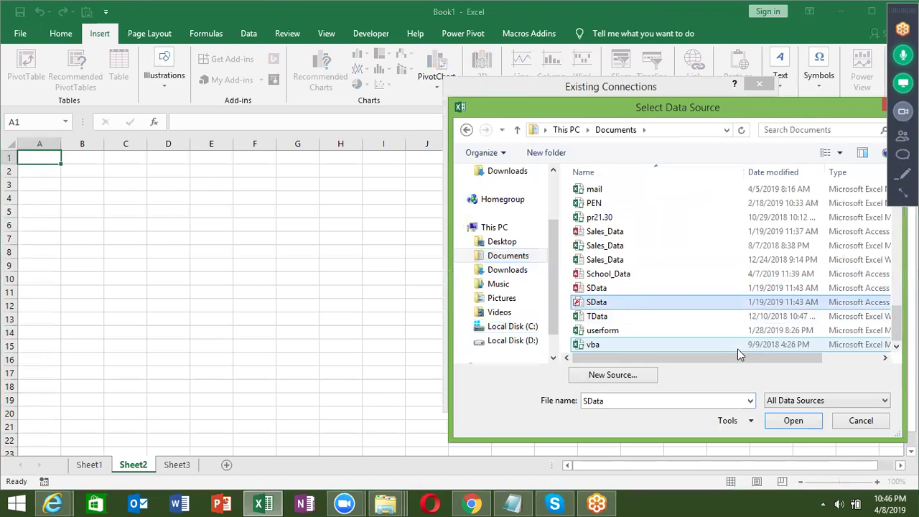
{"action": "left_click", "coordinate": [694, 290]}
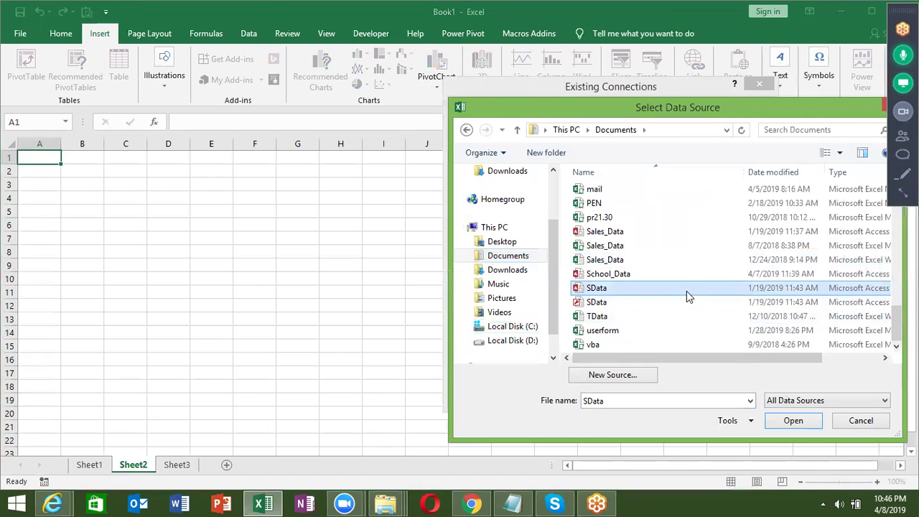
{"action": "double_click", "coordinate": [686, 291]}
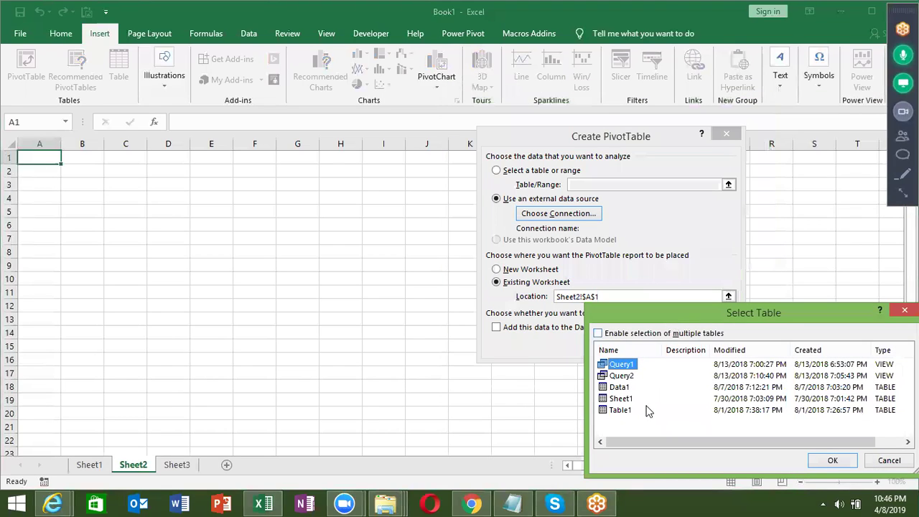
{"action": "left_click", "coordinate": [630, 388]}
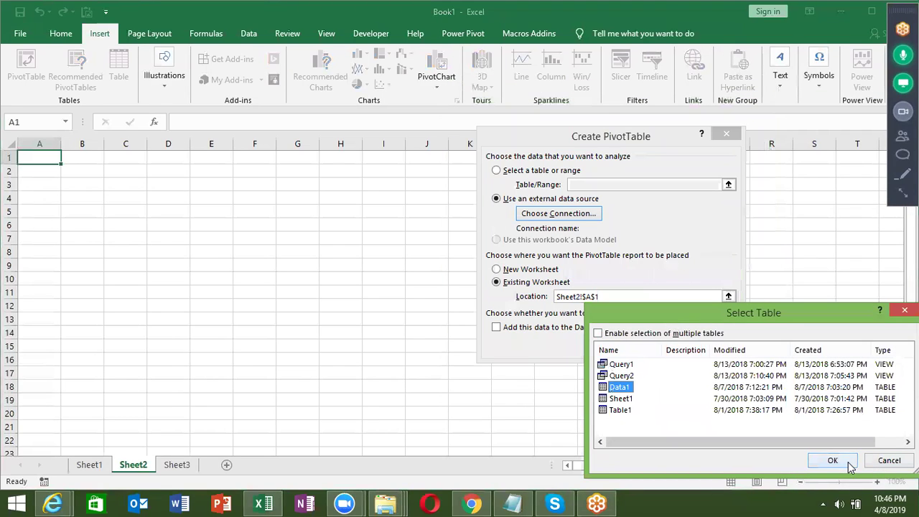
{"action": "left_click", "coordinate": [832, 460]}
{"action": "left_click", "coordinate": [650, 345]}
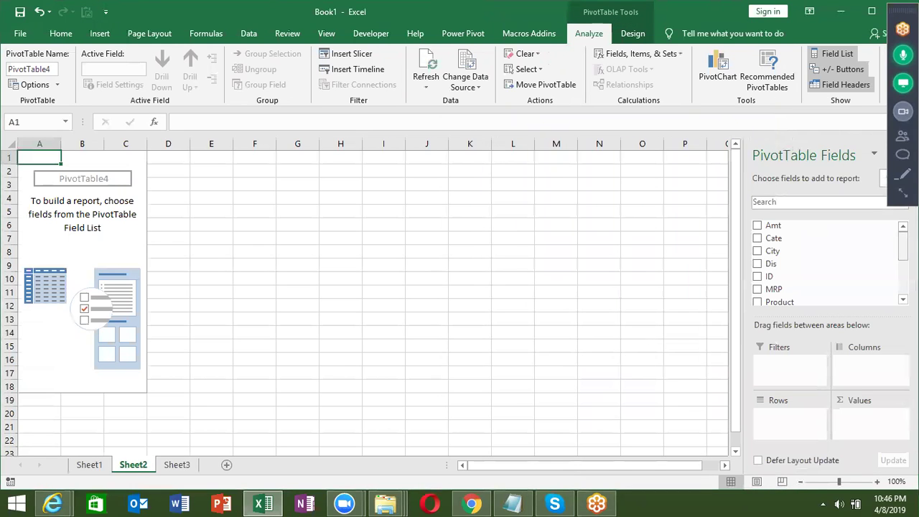
On Sheet3, start a PivotTable using an external data source and browse for a connection
{"action": "scroll", "coordinate": [804, 237], "scroll_direction": "down", "scroll_amount": 3}
{"action": "scroll", "coordinate": [807, 232], "scroll_direction": "up", "scroll_amount": 3}
{"action": "left_click", "coordinate": [186, 463]}
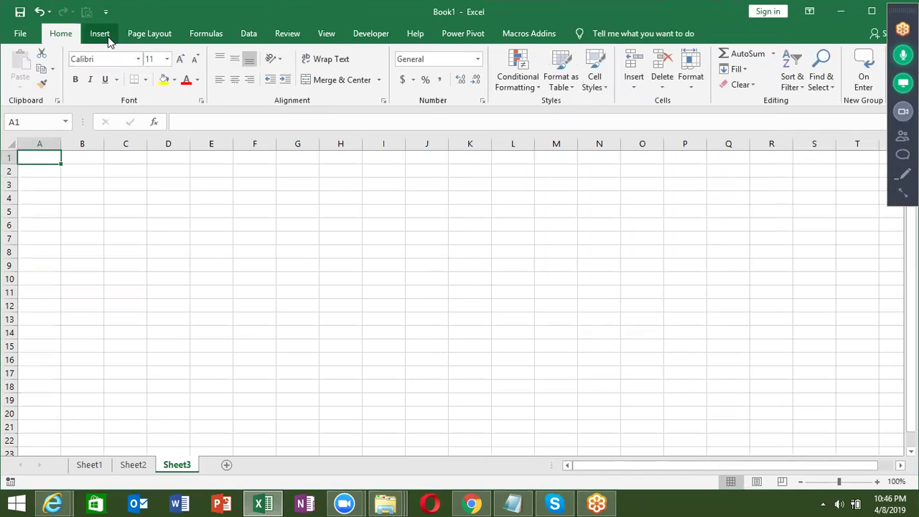
{"action": "left_click", "coordinate": [100, 33]}
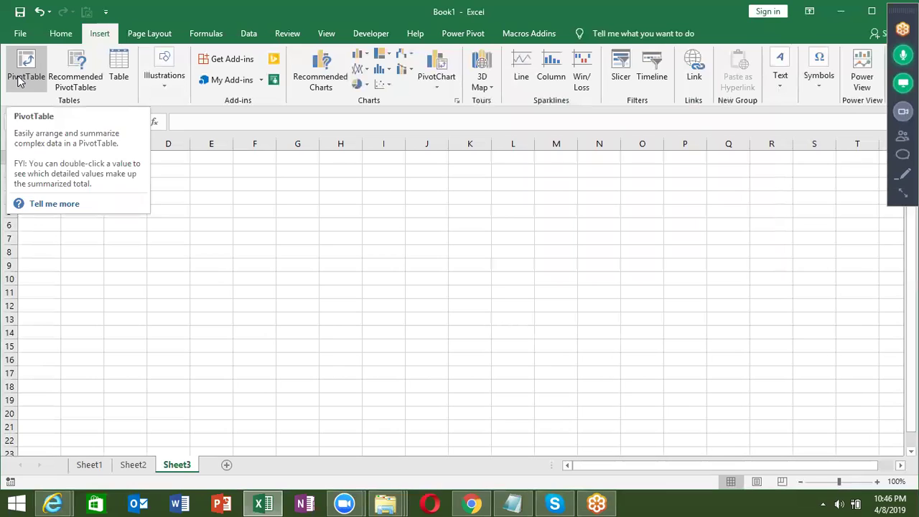
{"action": "left_click", "coordinate": [20, 79]}
{"action": "left_click", "coordinate": [548, 204]}
{"action": "left_click", "coordinate": [534, 214]}
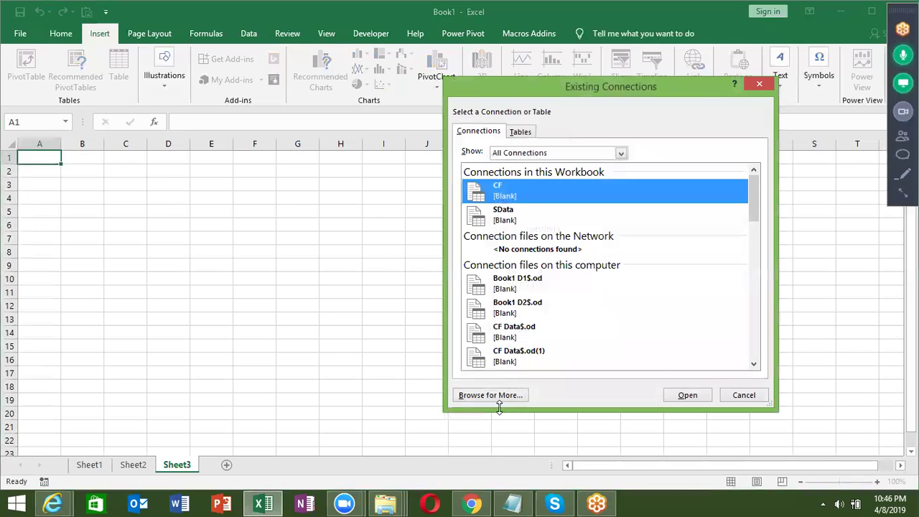
{"action": "left_click", "coordinate": [494, 397]}
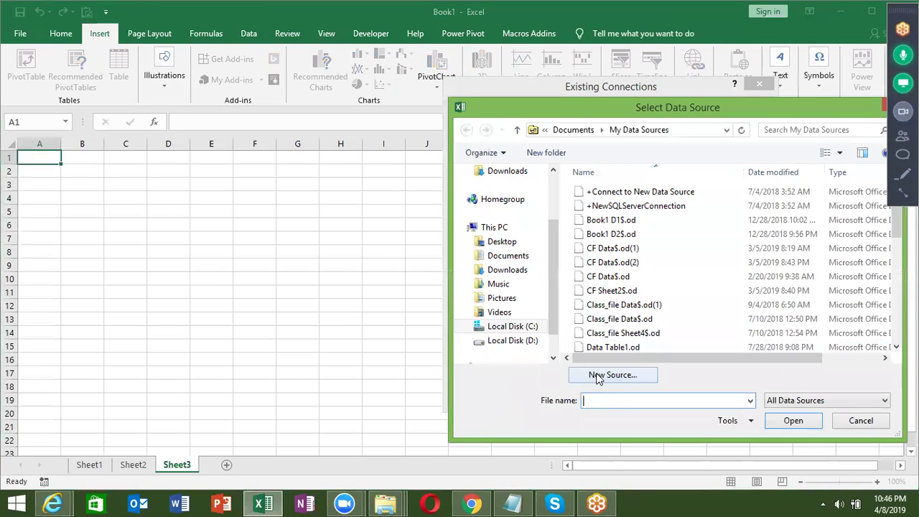
Begin a new Microsoft SQL Server data source with server name IPT\IPT
{"action": "left_click", "coordinate": [596, 375]}
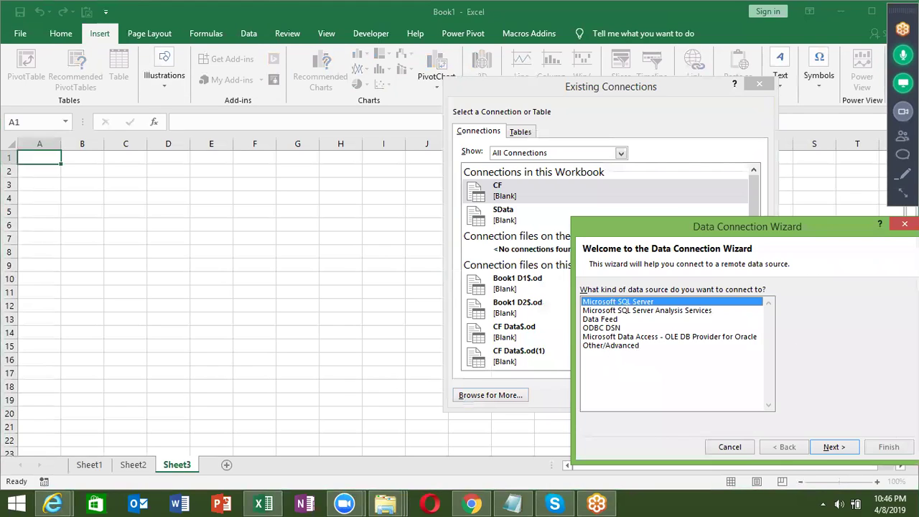
{"action": "left_click", "coordinate": [835, 447]}
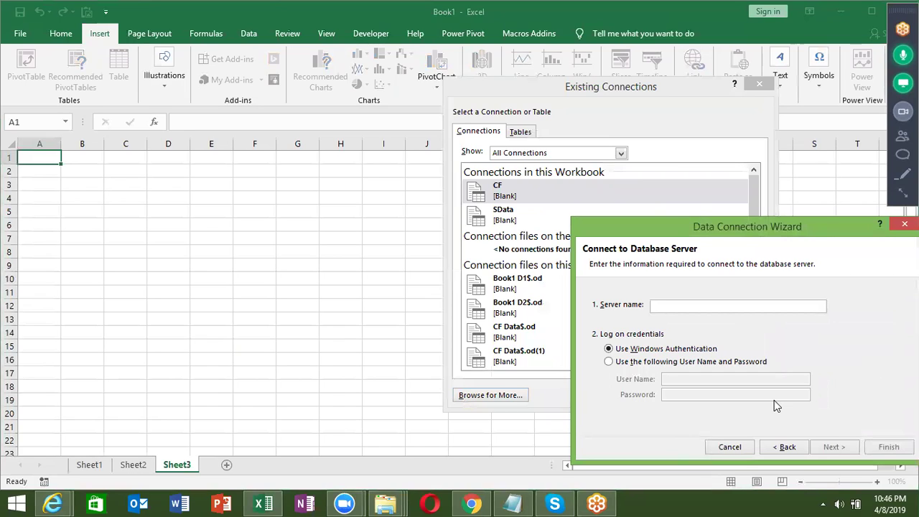
{"action": "type", "text": "IPT\\"}
{"action": "type", "text": "IPT"}
Connect to server IPT\IPT and select Table_1 from the SData database
{"action": "left_click", "coordinate": [828, 447]}
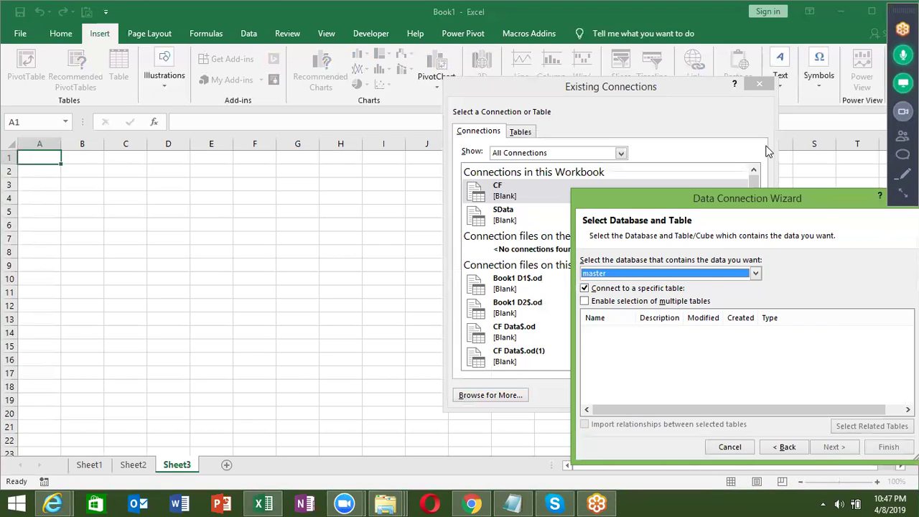
{"action": "left_click", "coordinate": [754, 274]}
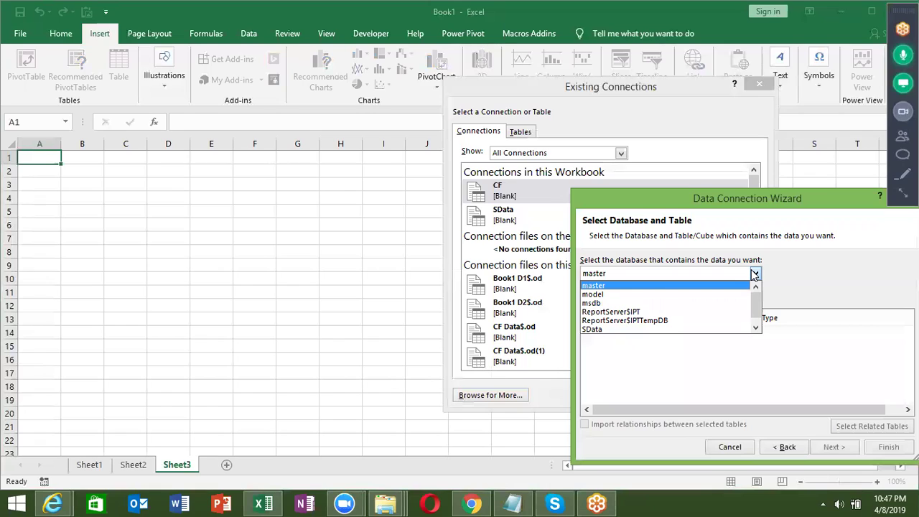
{"action": "key", "text": "Down"}
{"action": "key", "text": "Down"}
{"action": "key", "text": "Down"}
{"action": "key", "text": "Down"}
{"action": "key", "text": "Down"}
{"action": "key", "text": "Return"}
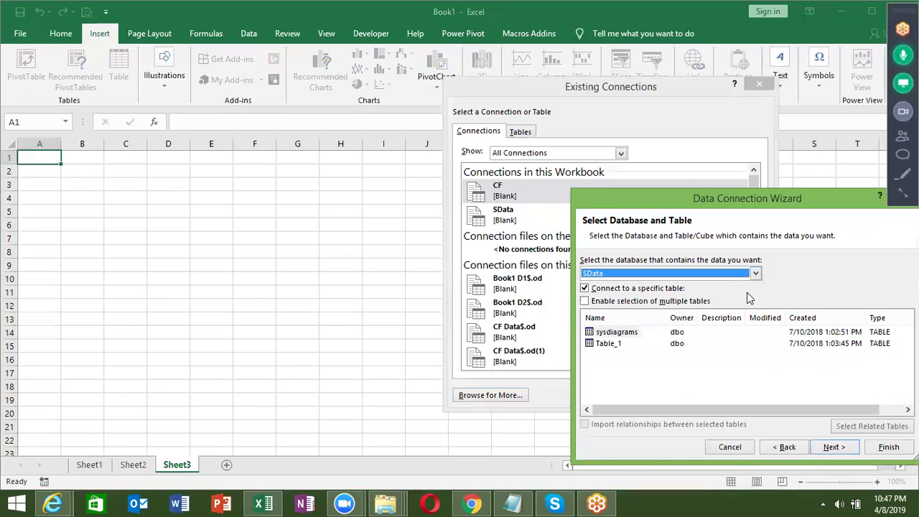
{"action": "left_click", "coordinate": [747, 345]}
{"action": "left_click", "coordinate": [609, 343]}
Save the connection with description 'f', replace the existing file, and create the PivotTable
{"action": "left_click", "coordinate": [820, 448]}
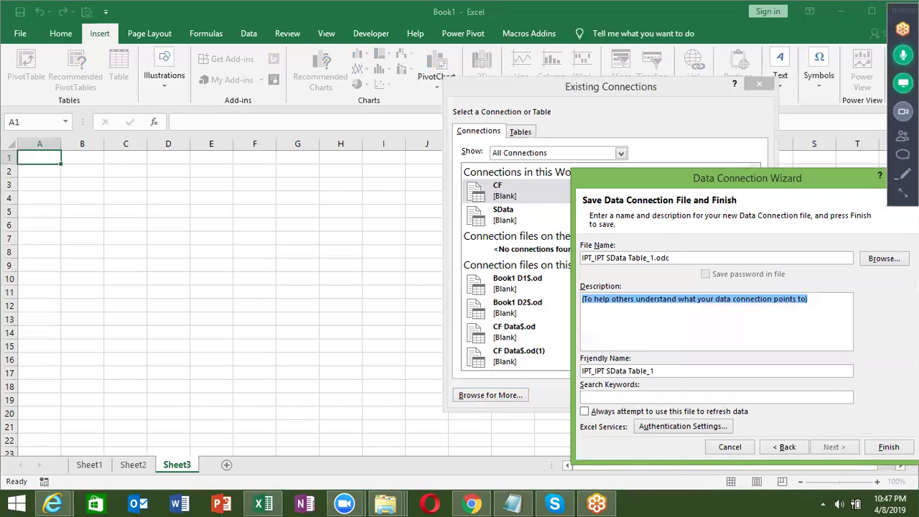
{"action": "type", "text": "f"}
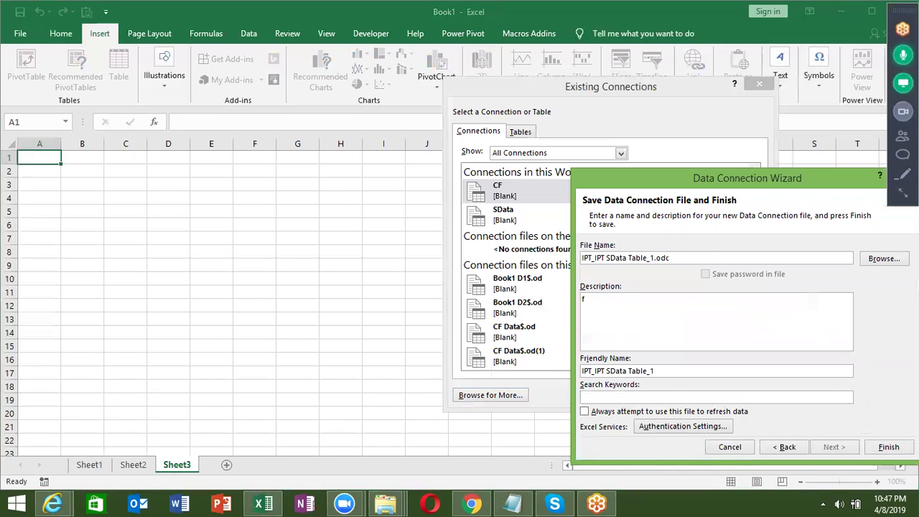
{"action": "key", "text": "Tab"}
{"action": "key", "text": "Tab"}
{"action": "key", "text": "Tab"}
{"action": "key", "text": "Tab"}
{"action": "key", "text": "Tab"}
{"action": "key", "text": "alt+f"}
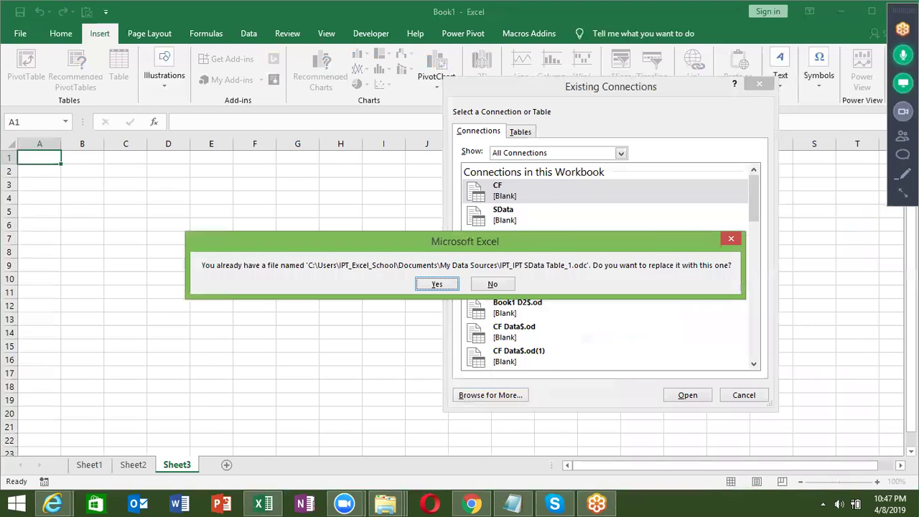
{"action": "key", "text": "Return"}
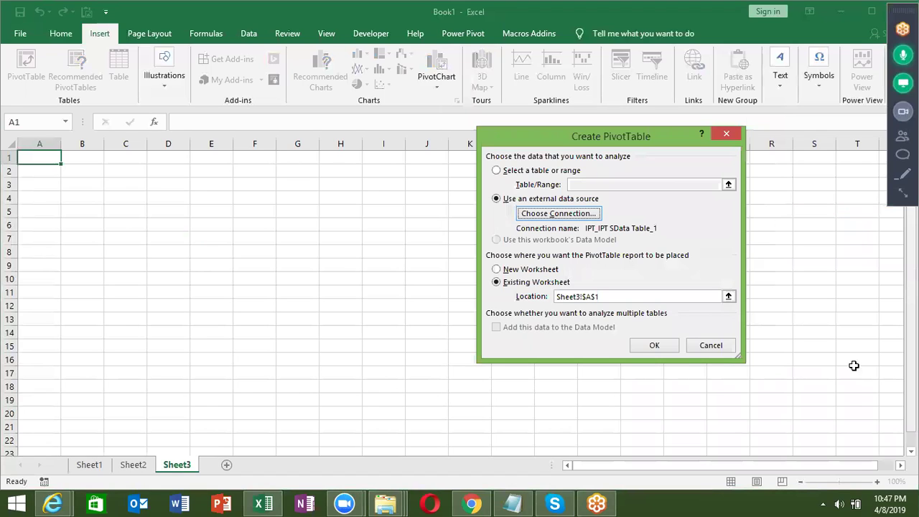
{"action": "left_click", "coordinate": [671, 348]}
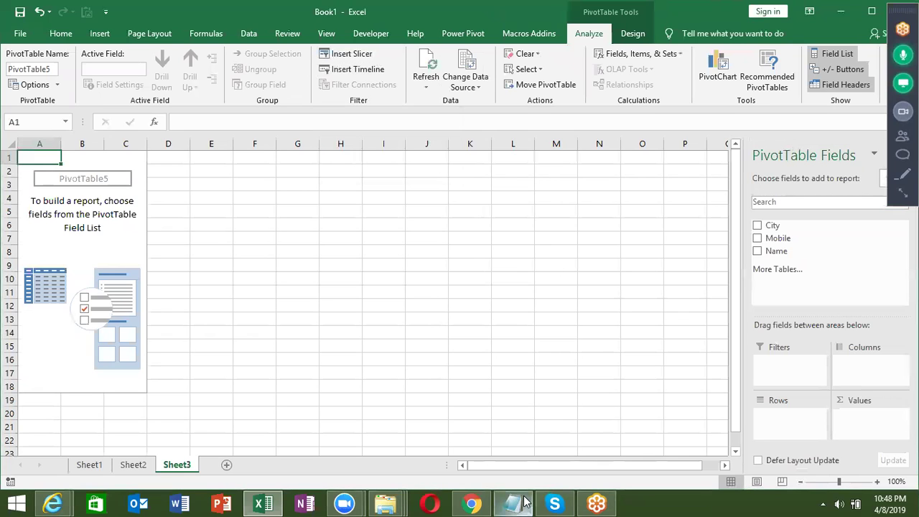
In Chrome, open Google and search for 'pivot table.xls'
{"action": "mouse_move", "coordinate": [477, 502]}
{"action": "left_click", "coordinate": [440, 463]}
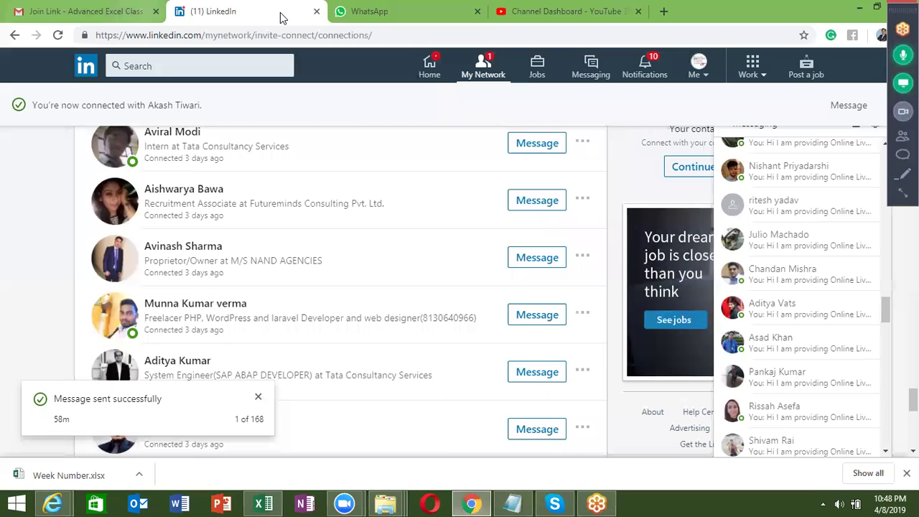
{"action": "left_click", "coordinate": [125, 13]}
{"action": "left_click", "coordinate": [140, 36]}
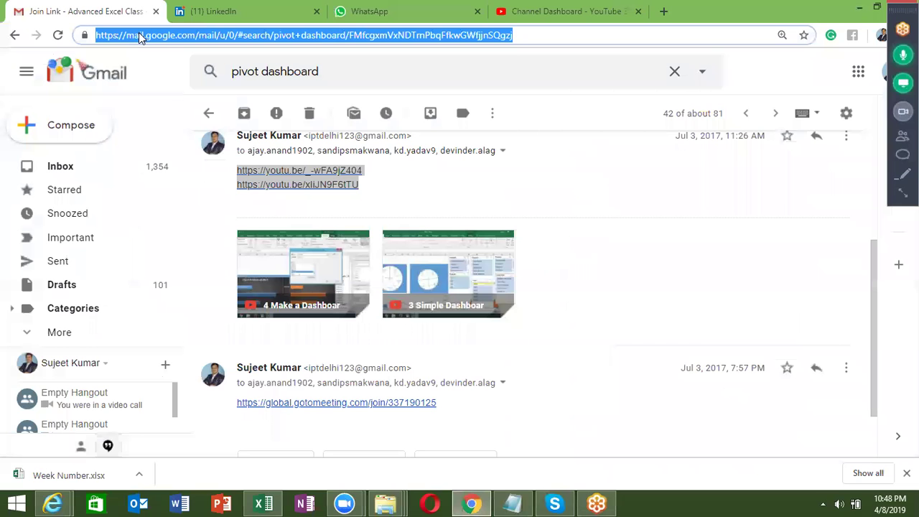
{"action": "type", "text": "goo"}
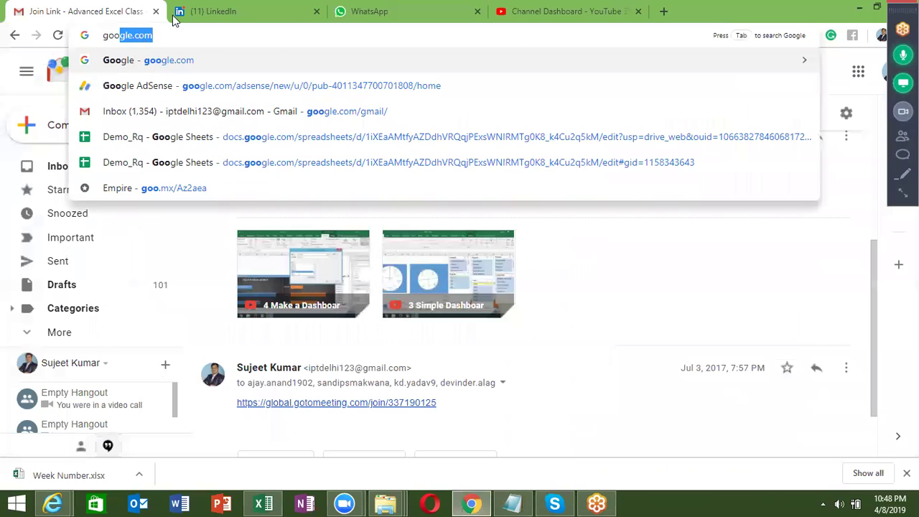
{"action": "key", "text": "Return"}
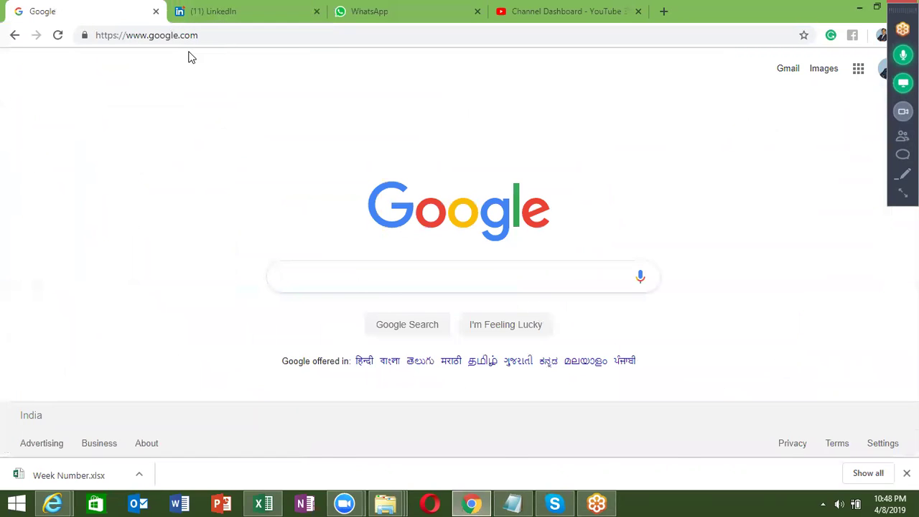
{"action": "type", "text": "pivot"}
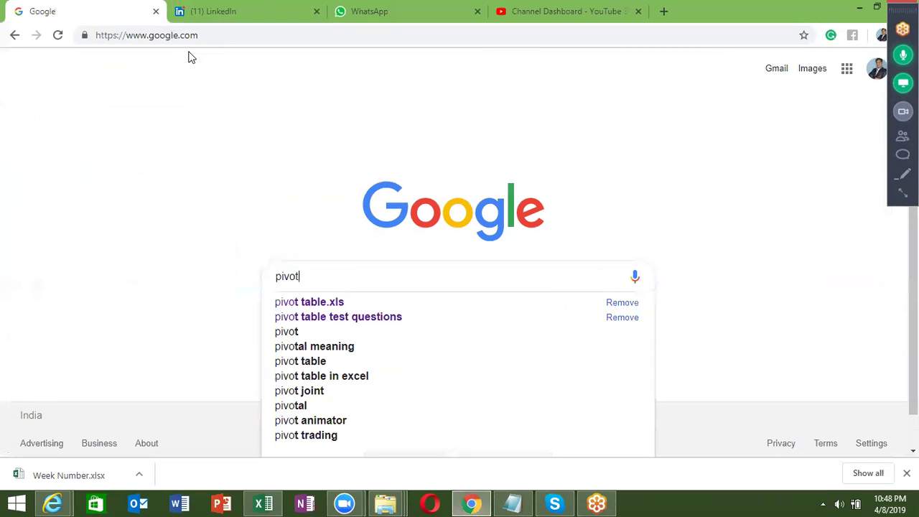
{"action": "key", "text": "Down"}
{"action": "key", "text": "Return"}
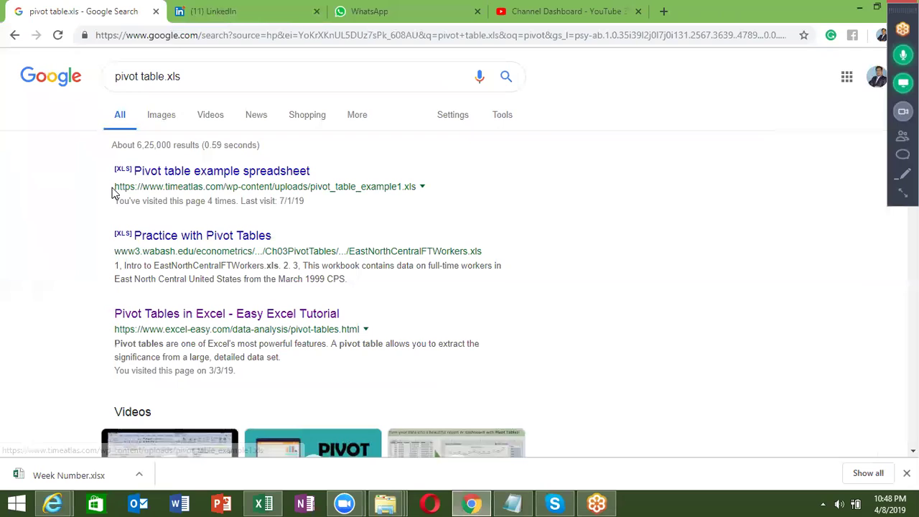
Copy the first result's .xls web address, then add a new Sheet4 in Excel
{"action": "left_click_drag", "start_coordinate": [113, 188], "coordinate": [420, 186]}
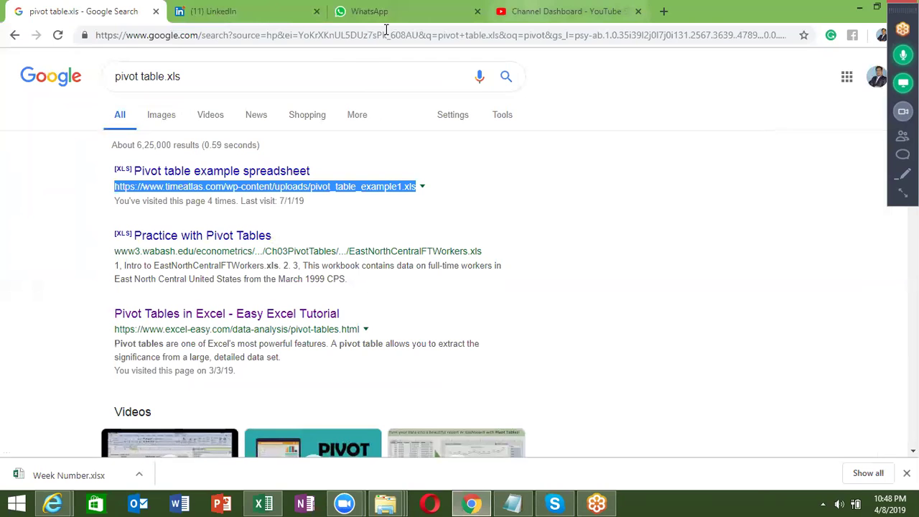
{"action": "key", "text": "alt+Tab"}
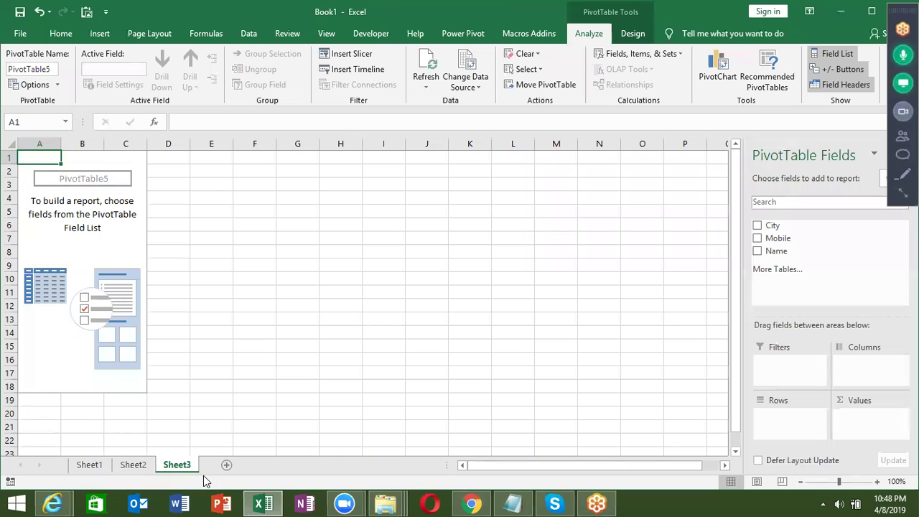
{"action": "left_click", "coordinate": [225, 465]}
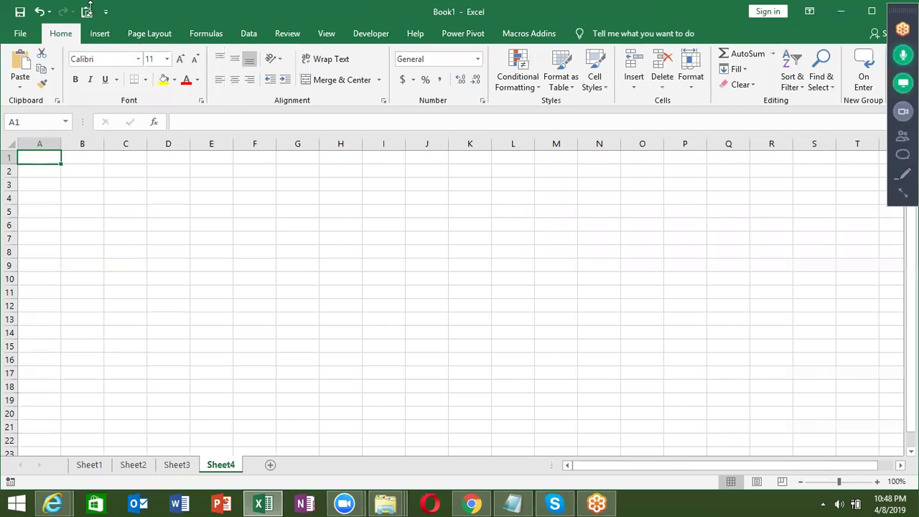
Start a PivotTable on Sheet4 set to Use an external data source, listing existing connections
{"action": "left_click", "coordinate": [99, 34]}
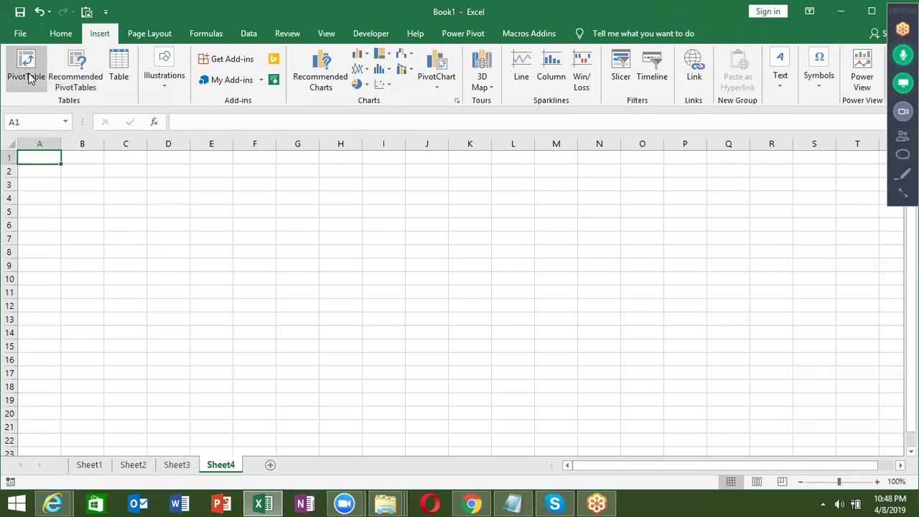
{"action": "left_click", "coordinate": [29, 73]}
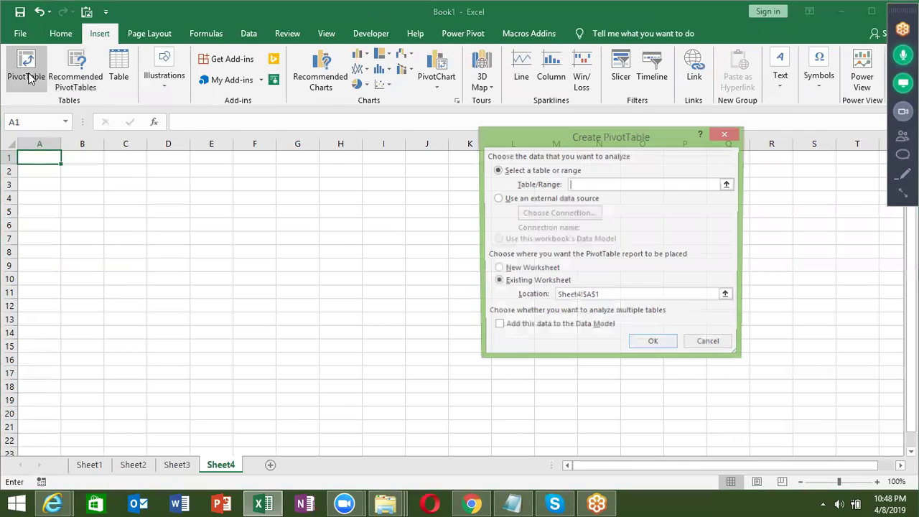
{"action": "left_click", "coordinate": [551, 198]}
{"action": "left_click", "coordinate": [557, 214]}
{"action": "left_click", "coordinate": [543, 215]}
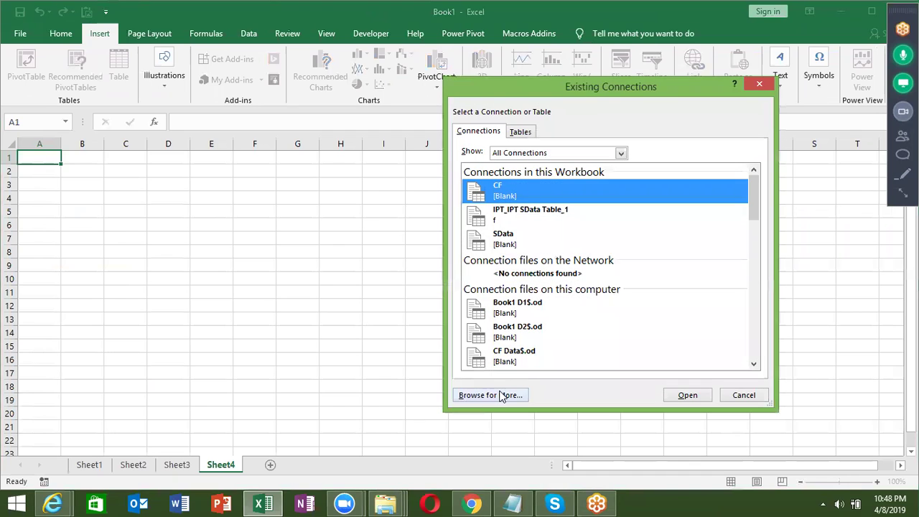
Browse, paste the copied .xls web address and open it, then back out with Escape
{"action": "left_click", "coordinate": [499, 397]}
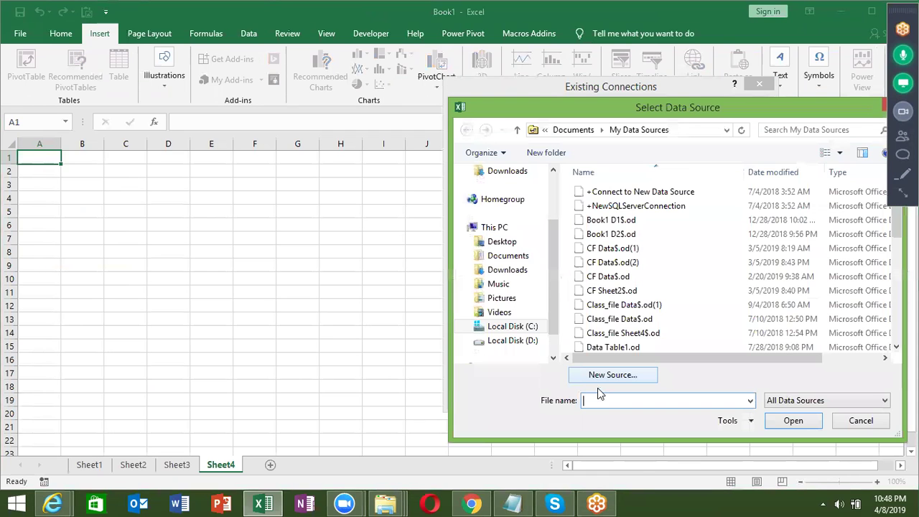
{"action": "key", "text": "ctrl+v"}
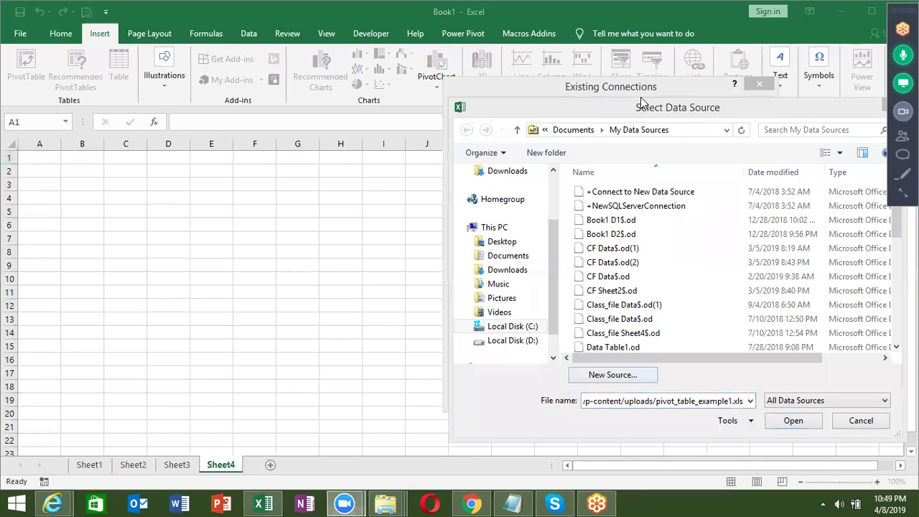
{"action": "left_click", "coordinate": [794, 427]}
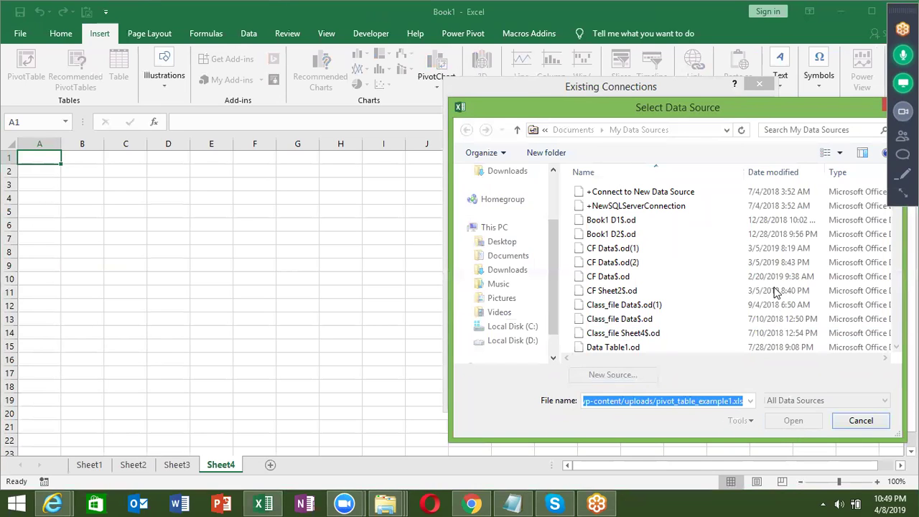
{"action": "key", "text": "Escape"}
{"action": "key", "text": "Escape"}
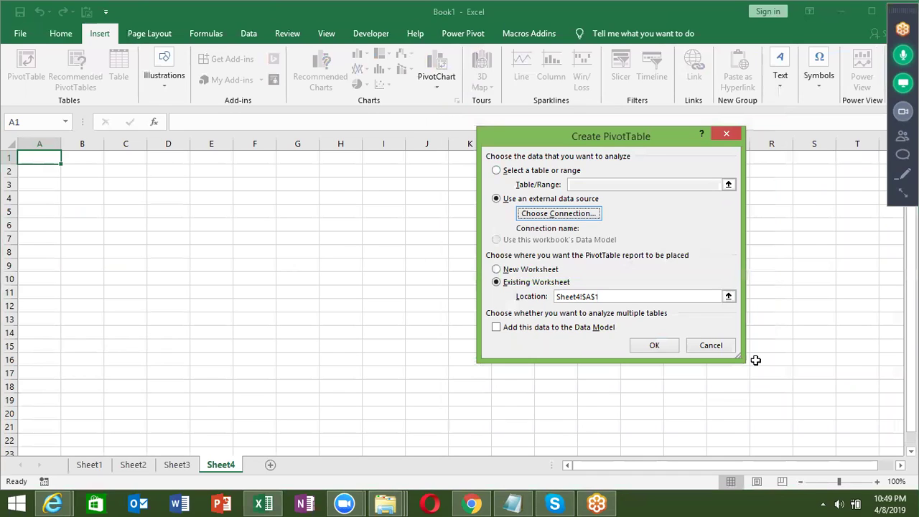
Dismiss the invalid source warning, reopen the web .xls by URL, and build the PivotTable from Voters$
{"action": "left_click", "coordinate": [644, 351]}
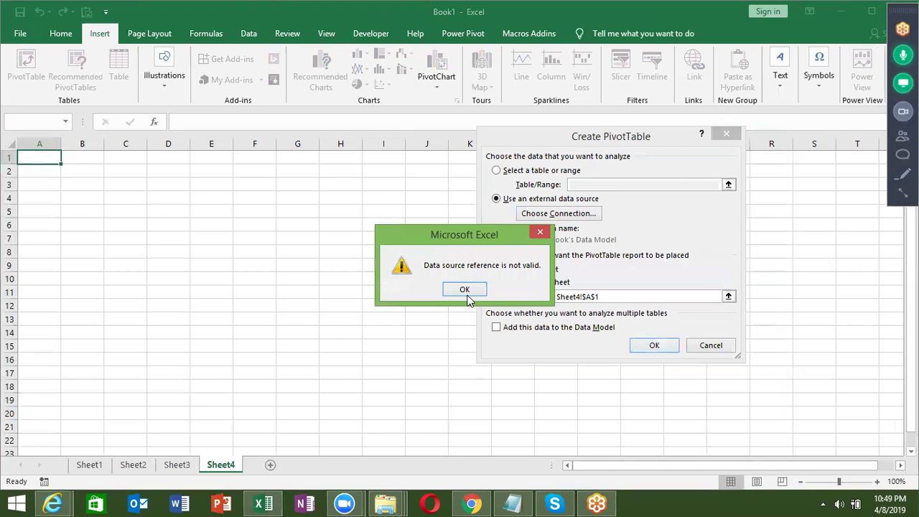
{"action": "left_click", "coordinate": [467, 289]}
{"action": "left_click", "coordinate": [540, 215]}
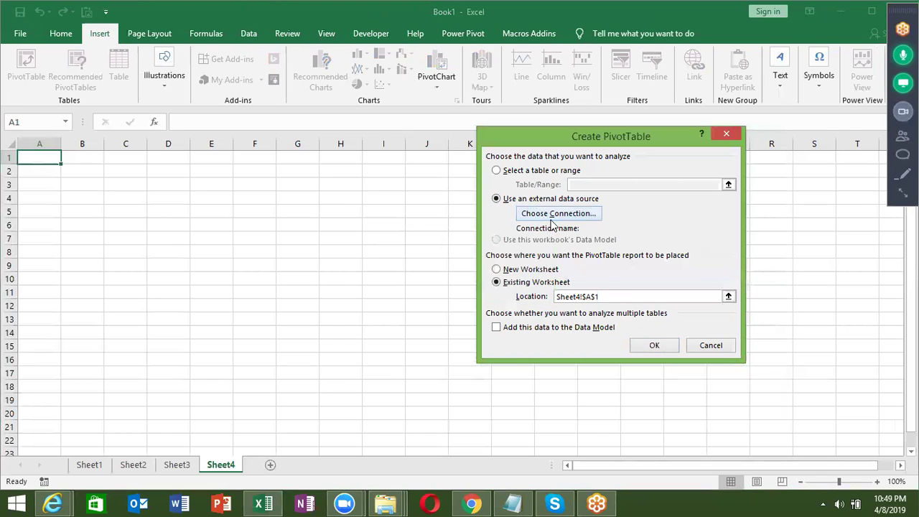
{"action": "left_click", "coordinate": [474, 395]}
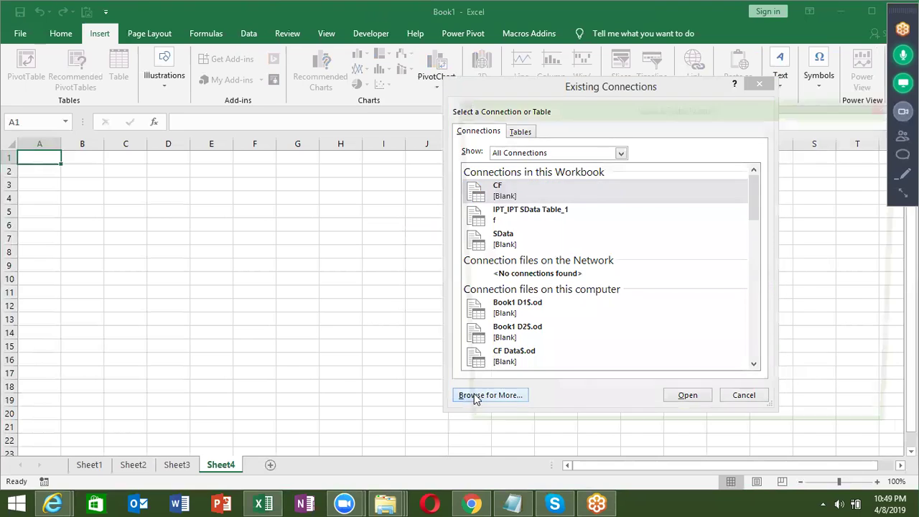
{"action": "key", "text": "ctrl+v"}
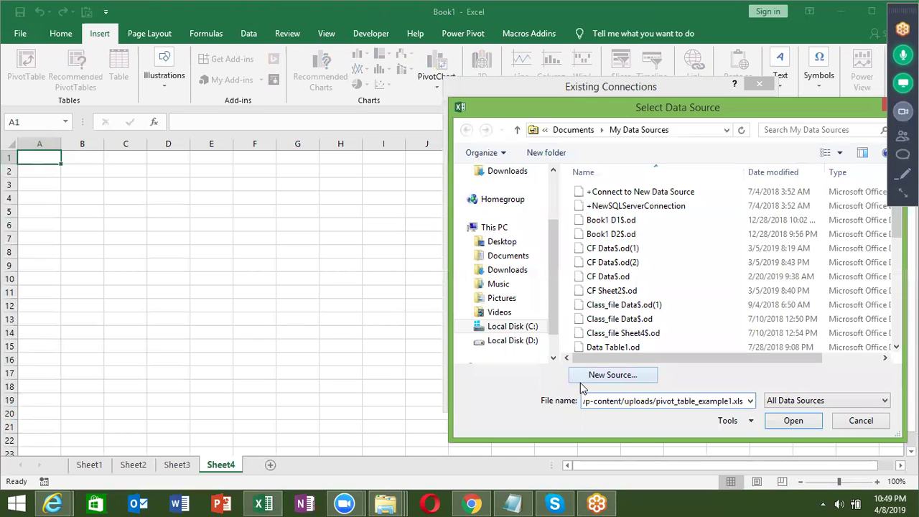
{"action": "left_click", "coordinate": [794, 421]}
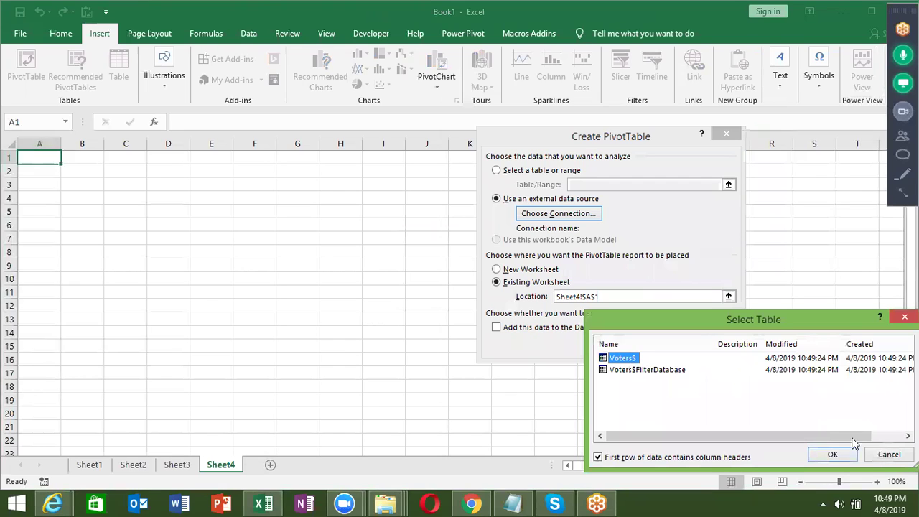
{"action": "left_click", "coordinate": [833, 454]}
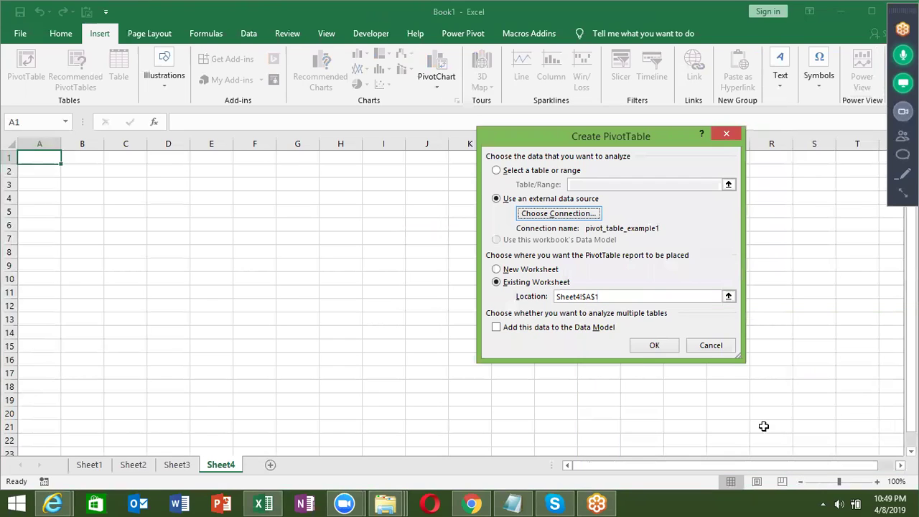
{"action": "left_click", "coordinate": [648, 345]}
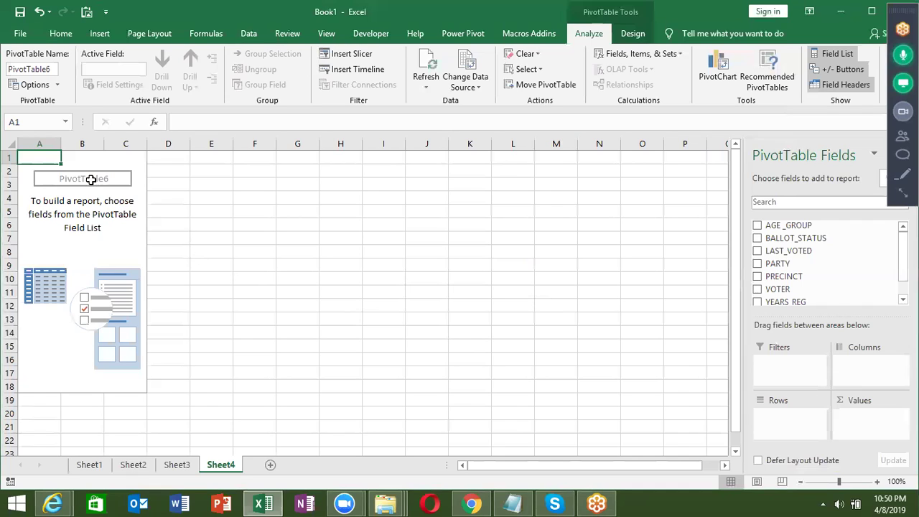
Add a new Sheet5 and start a PivotTable there using an external data source
{"action": "left_click", "coordinate": [270, 464]}
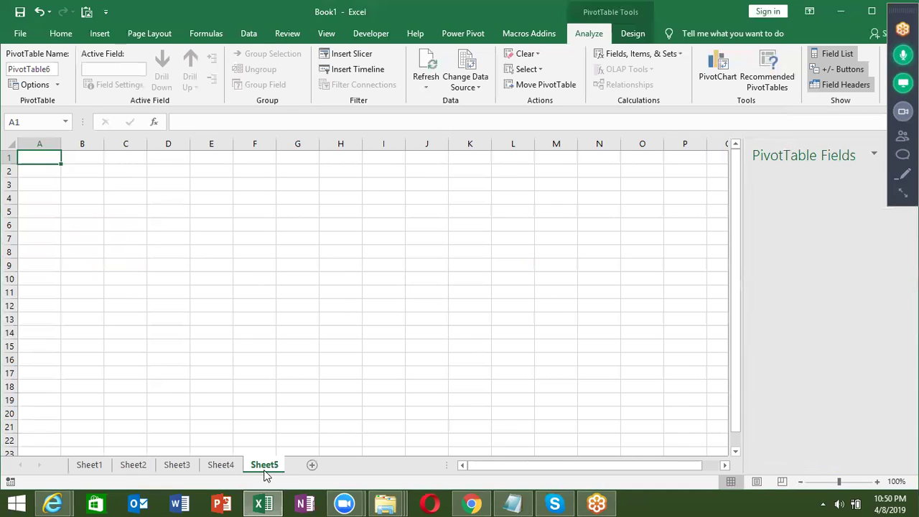
{"action": "left_click", "coordinate": [108, 35]}
{"action": "left_click", "coordinate": [32, 82]}
{"action": "left_click", "coordinate": [497, 199]}
Browse the existing connections and new data source types, then pick Other/Advanced
{"action": "left_click", "coordinate": [533, 215]}
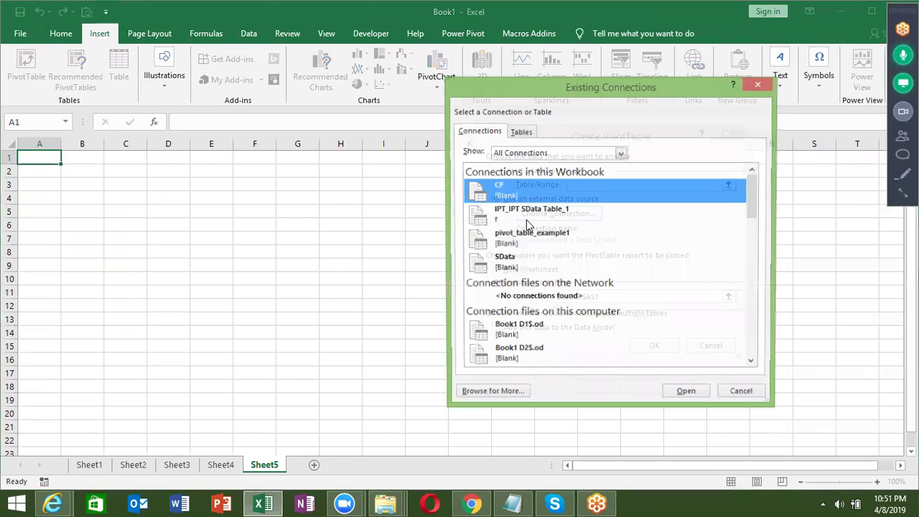
{"action": "left_click", "coordinate": [501, 400]}
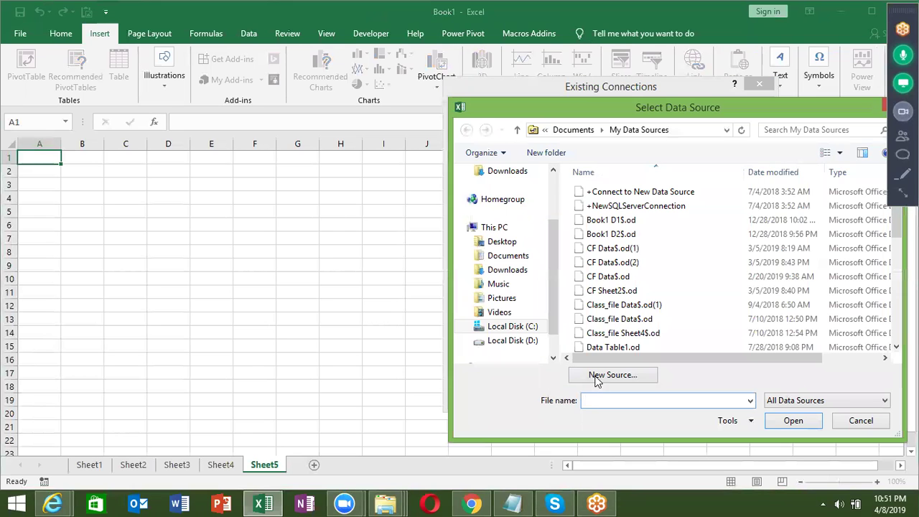
{"action": "left_click", "coordinate": [596, 374]}
{"action": "left_click", "coordinate": [602, 337]}
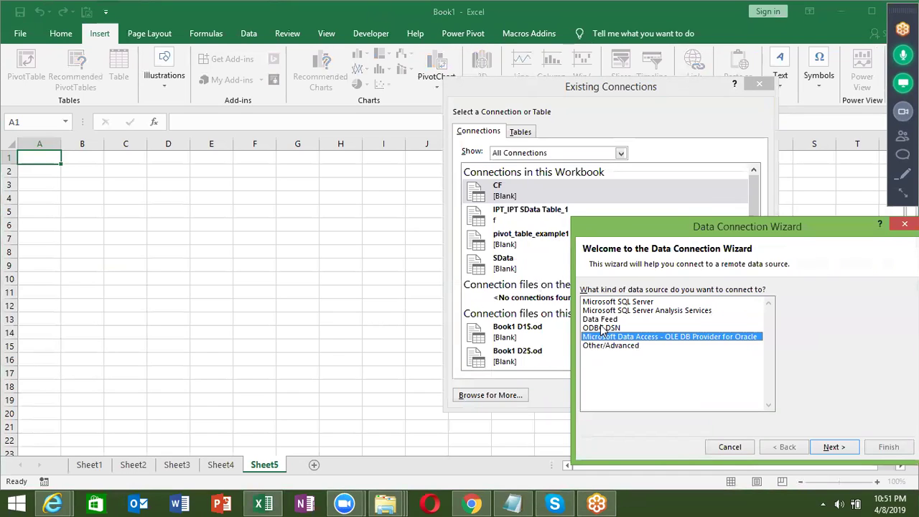
{"action": "left_click", "coordinate": [602, 329]}
{"action": "left_click", "coordinate": [602, 320]}
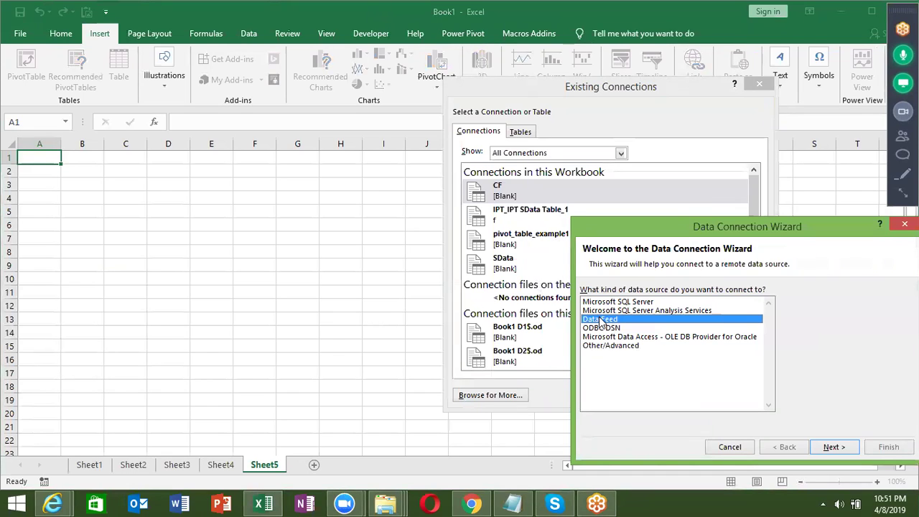
{"action": "double_click", "coordinate": [609, 345]}
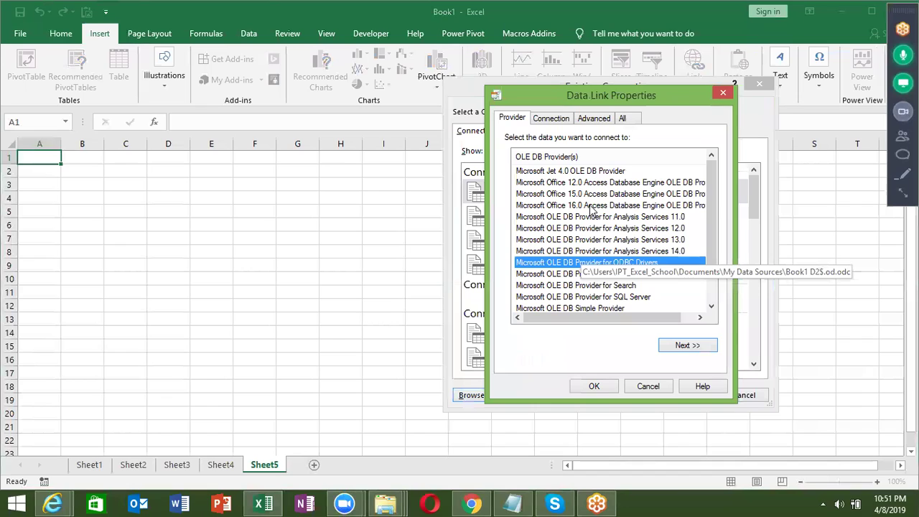
Review the Connection, Advanced and All data link settings, then cancel back without choosing a connection
{"action": "left_click", "coordinate": [557, 119]}
{"action": "left_click", "coordinate": [590, 119]}
{"action": "left_click", "coordinate": [620, 118]}
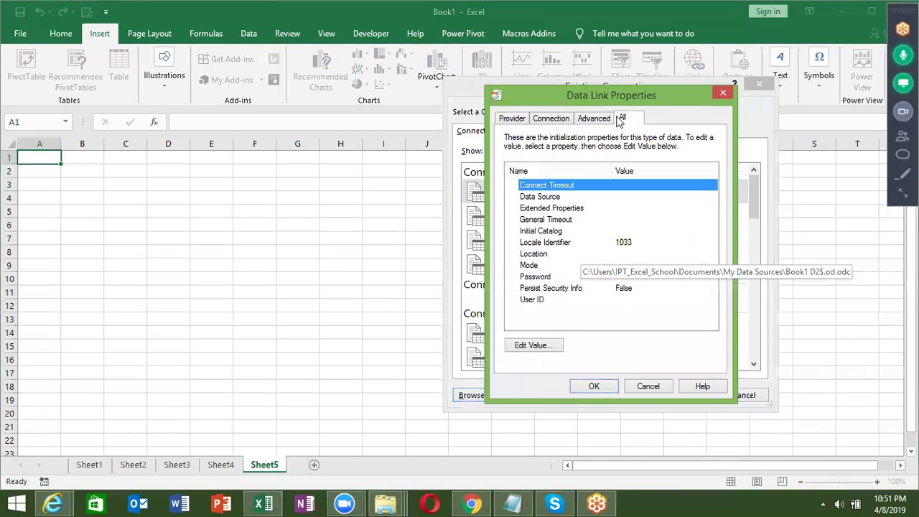
{"action": "left_click", "coordinate": [723, 95]}
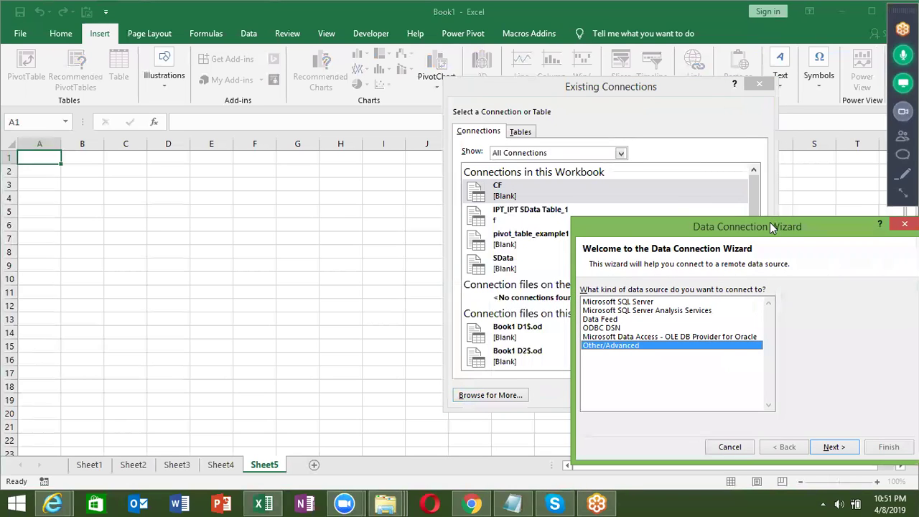
{"action": "left_click_drag", "start_coordinate": [770, 228], "coordinate": [464, 180]}
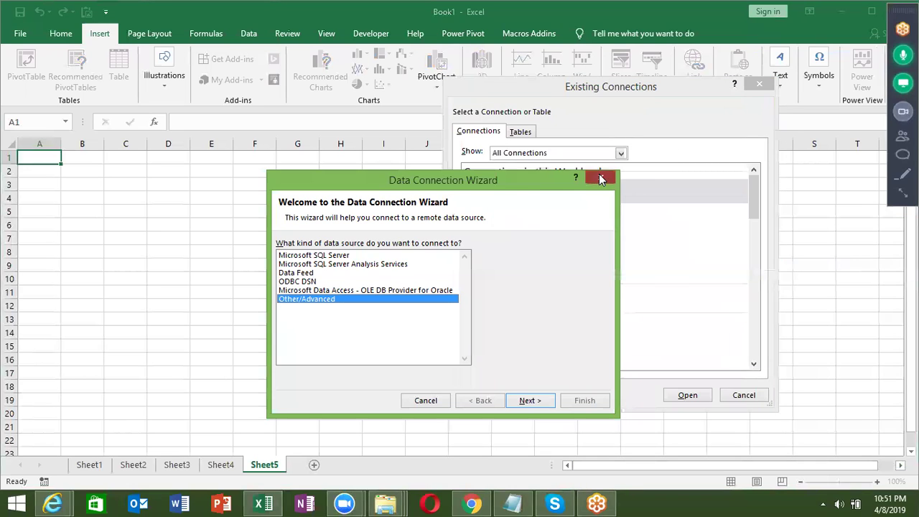
{"action": "left_click", "coordinate": [600, 178]}
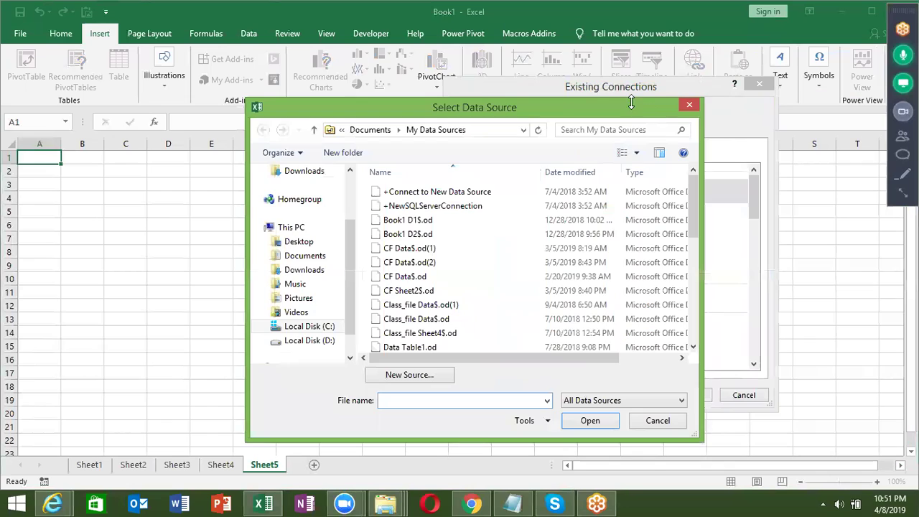
{"action": "left_click", "coordinate": [689, 107]}
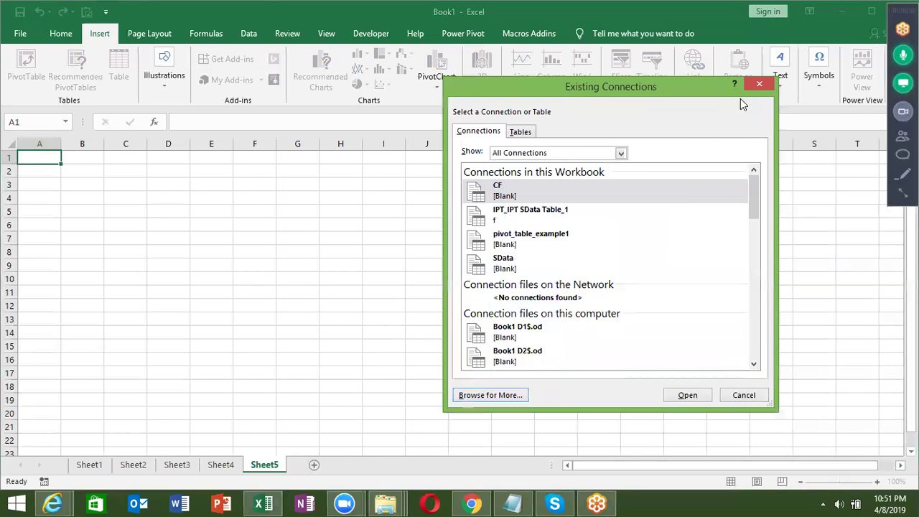
{"action": "left_click", "coordinate": [759, 86]}
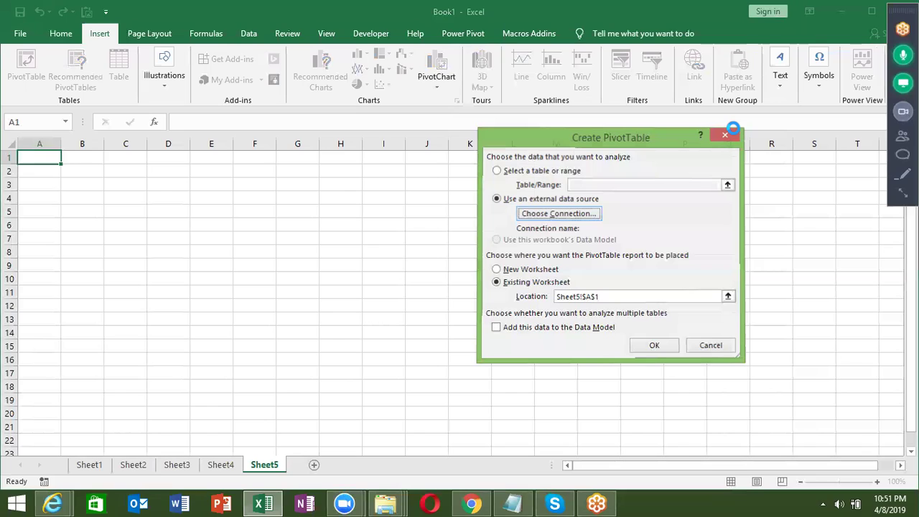
Cancel the Create PivotTable dialog, refresh the desktop, and return to Excel's empty Sheet5
{"action": "left_click", "coordinate": [731, 131]}
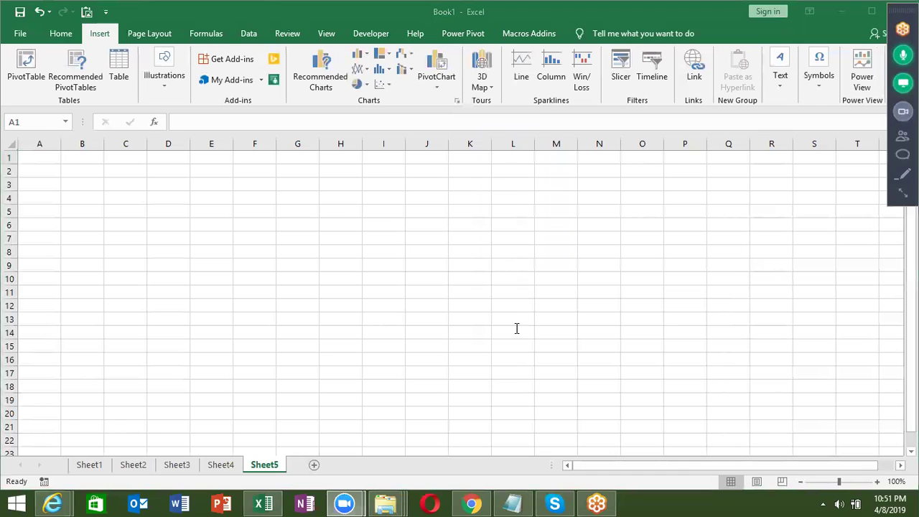
{"action": "key", "text": "super+d"}
{"action": "right_click", "coordinate": [398, 87]}
{"action": "left_click", "coordinate": [457, 125]}
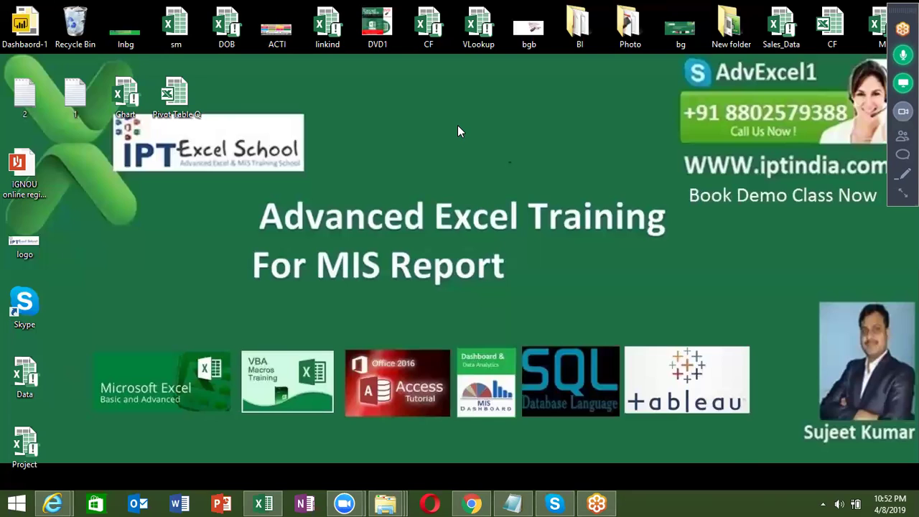
{"action": "key", "text": "alt+Tab"}
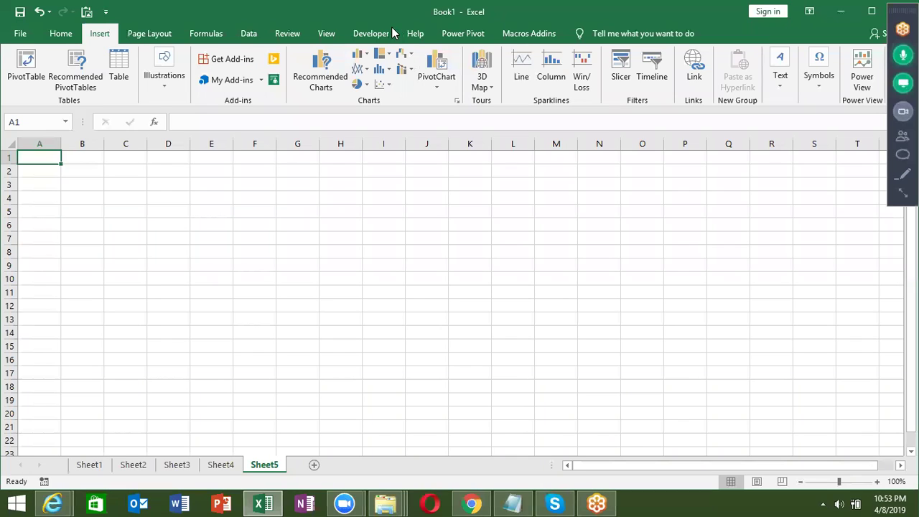
Draw a form-control Check Box on Sheet5 spanning roughly F2 to I3
{"action": "left_click", "coordinate": [397, 34]}
{"action": "left_click", "coordinate": [228, 219]}
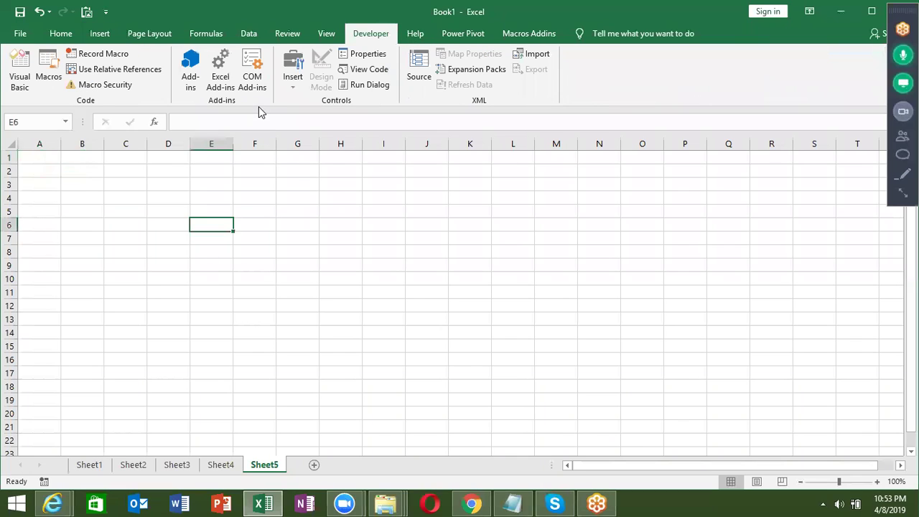
{"action": "left_click", "coordinate": [295, 85]}
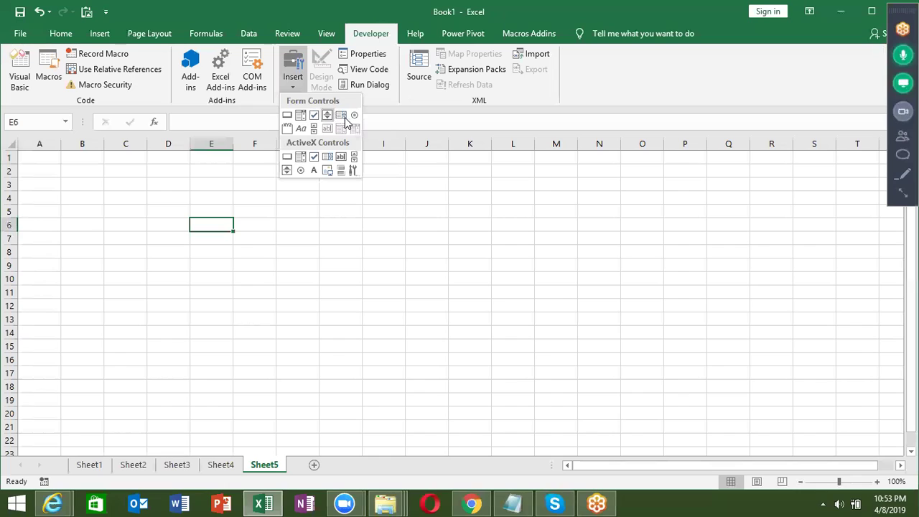
{"action": "left_click", "coordinate": [314, 115]}
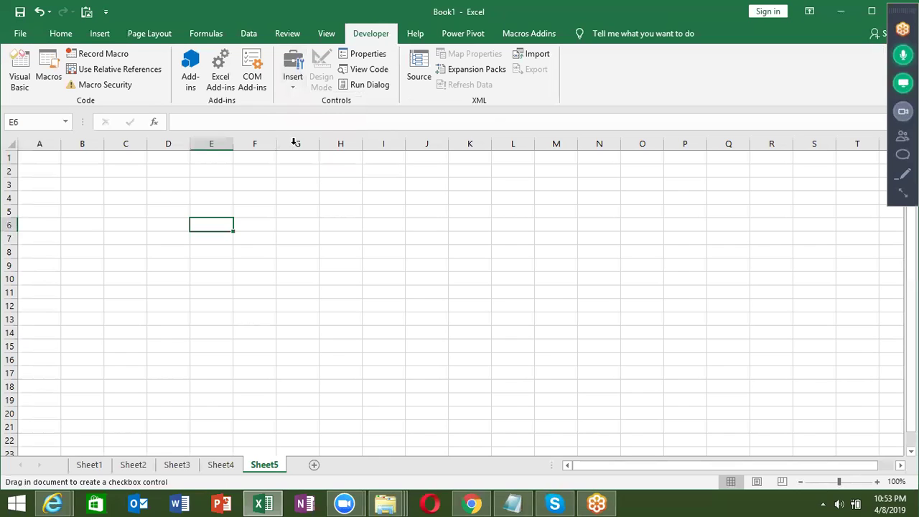
{"action": "left_click_drag", "start_coordinate": [261, 167], "coordinate": [397, 187]}
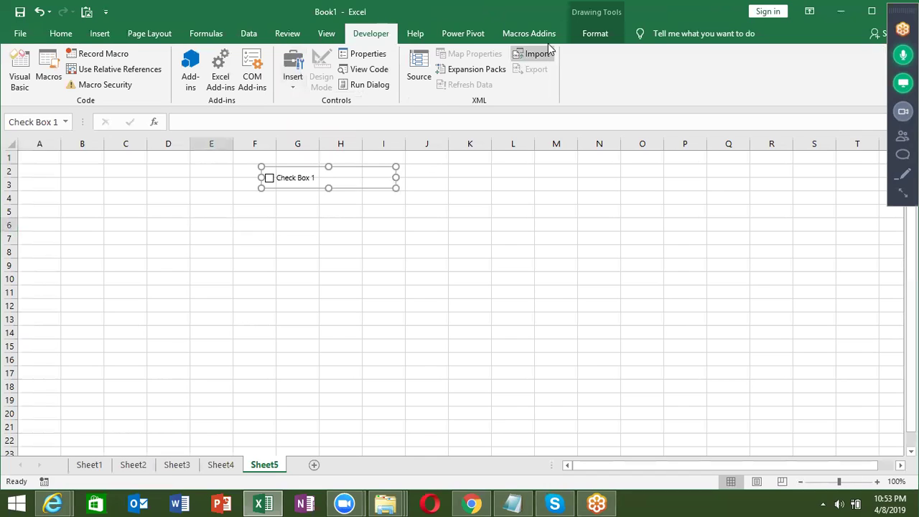
Set the check box's height to 0.5" on the Shape Format tab
{"action": "left_click", "coordinate": [593, 34]}
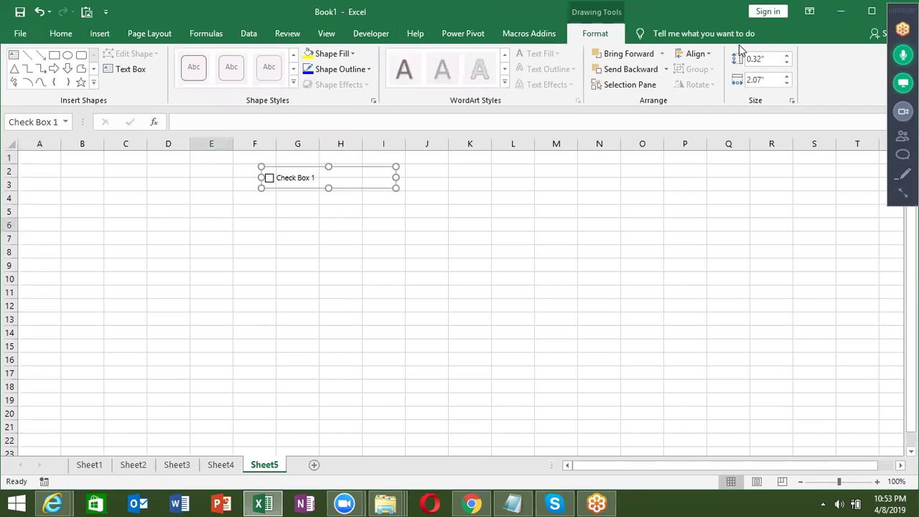
{"action": "left_click", "coordinate": [787, 57]}
{"action": "left_click", "coordinate": [787, 57]}
{"action": "left_click", "coordinate": [787, 57]}
{"action": "left_click", "coordinate": [786, 57]}
{"action": "left_click", "coordinate": [787, 57]}
{"action": "left_click", "coordinate": [786, 56]}
{"action": "left_click", "coordinate": [788, 62]}
{"action": "left_click", "coordinate": [787, 62]}
{"action": "left_click", "coordinate": [787, 62]}
{"action": "left_click", "coordinate": [787, 62]}
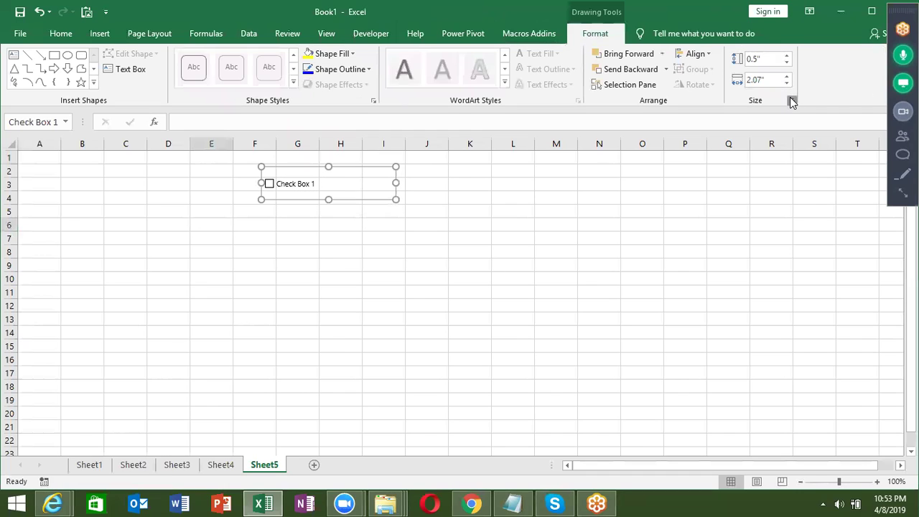
{"action": "left_click", "coordinate": [791, 101]}
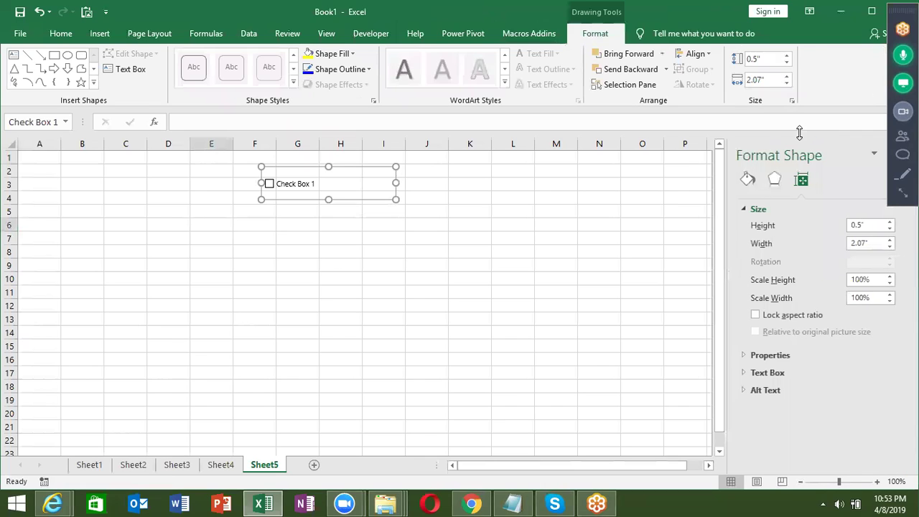
{"action": "mouse_move", "coordinate": [596, 503]}
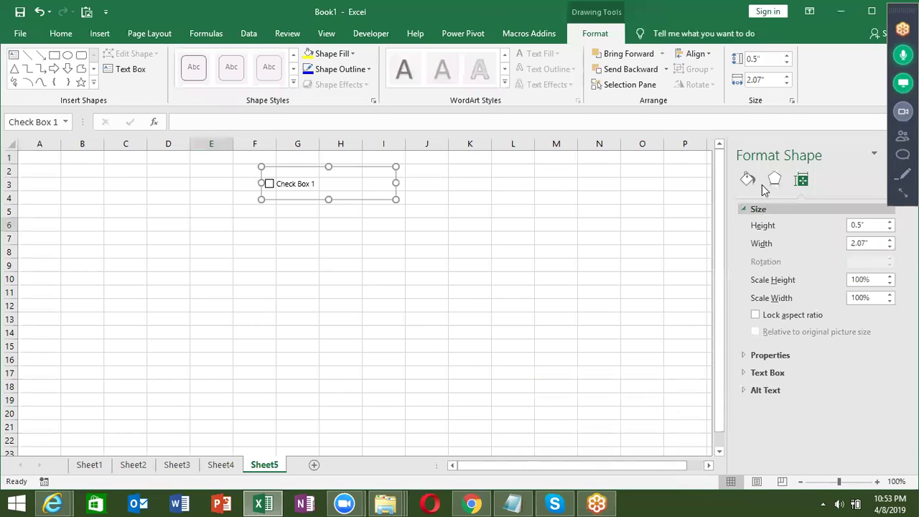
{"action": "left_click", "coordinate": [757, 372]}
{"action": "scroll", "coordinate": [790, 407], "scroll_direction": "down", "scroll_amount": 2}
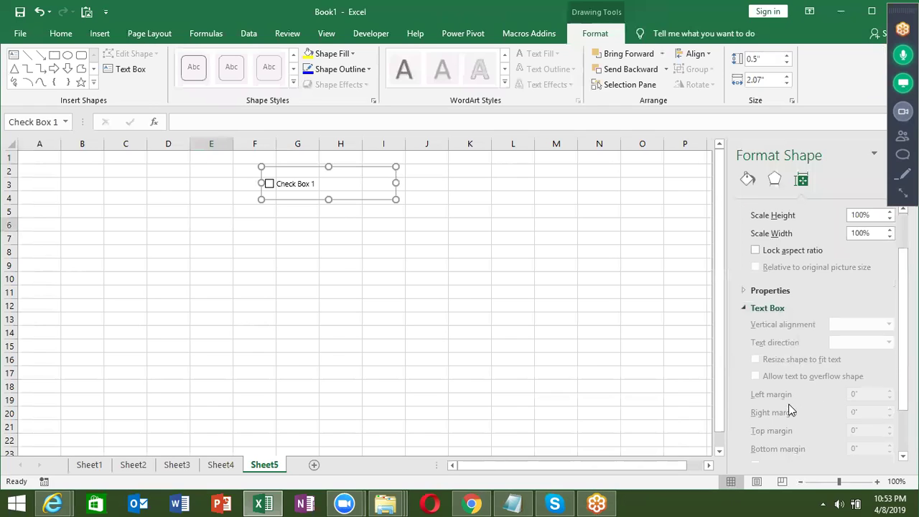
{"action": "scroll", "coordinate": [789, 408], "scroll_direction": "down", "scroll_amount": 1}
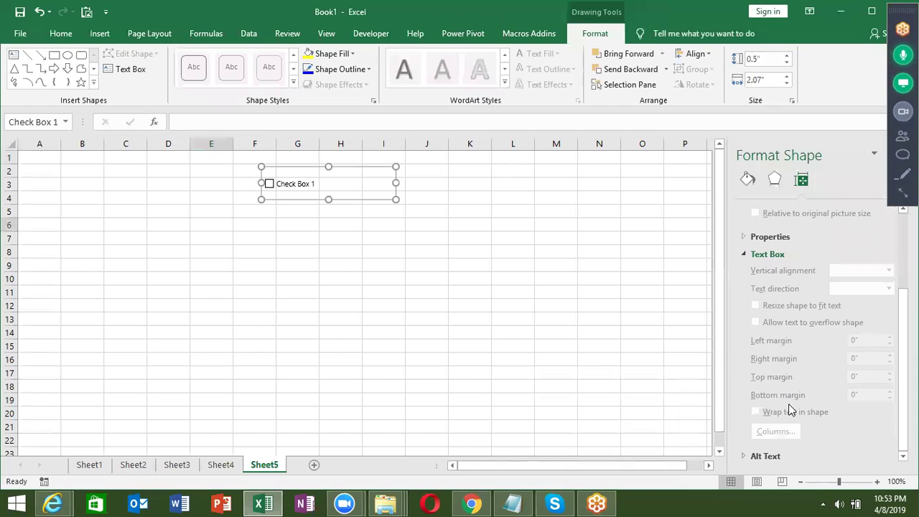
{"action": "left_click", "coordinate": [798, 457]}
{"action": "scroll", "coordinate": [799, 451], "scroll_direction": "down", "scroll_amount": 1}
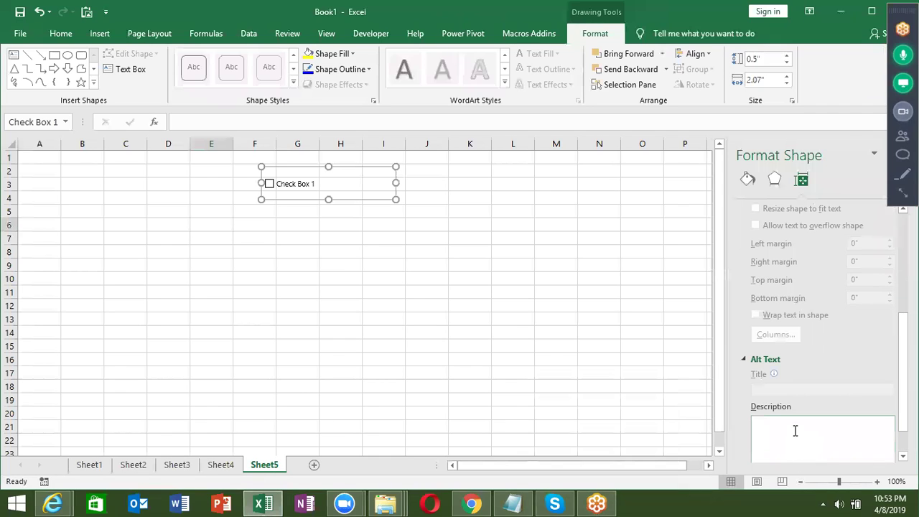
{"action": "scroll", "coordinate": [794, 431], "scroll_direction": "up", "scroll_amount": 3}
{"action": "scroll", "coordinate": [835, 255], "scroll_direction": "up", "scroll_amount": 3}
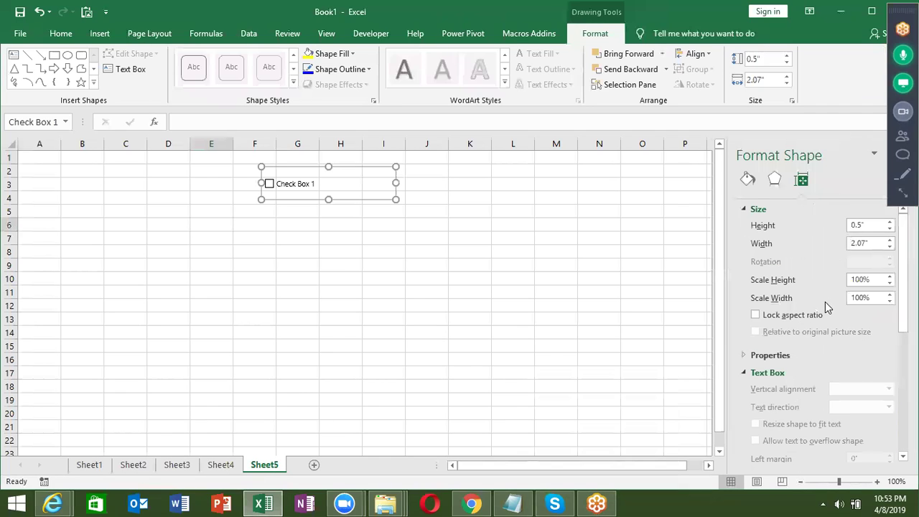
{"action": "left_click", "coordinate": [774, 180]}
{"action": "left_click", "coordinate": [749, 185]}
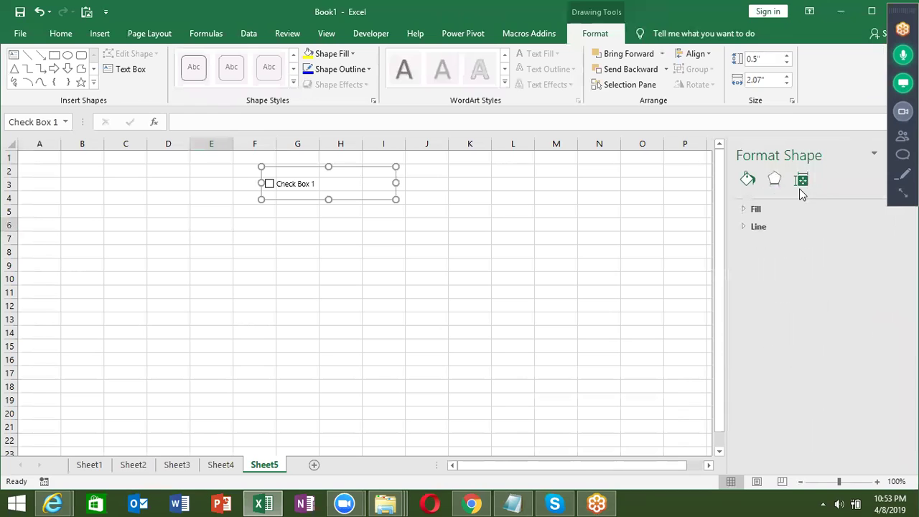
Deselect the check box and minimise Excel with Windows+D to show the desktop
{"action": "left_click", "coordinate": [650, 194]}
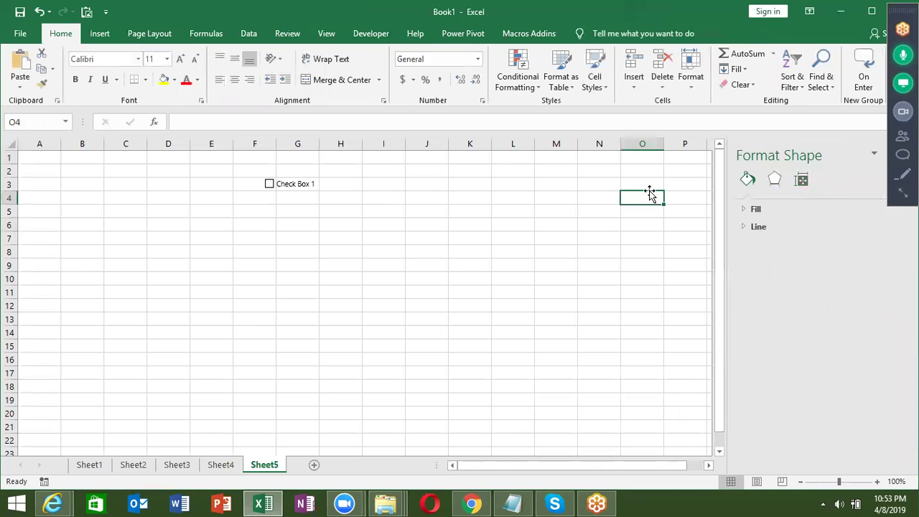
{"action": "key", "text": "super+d"}
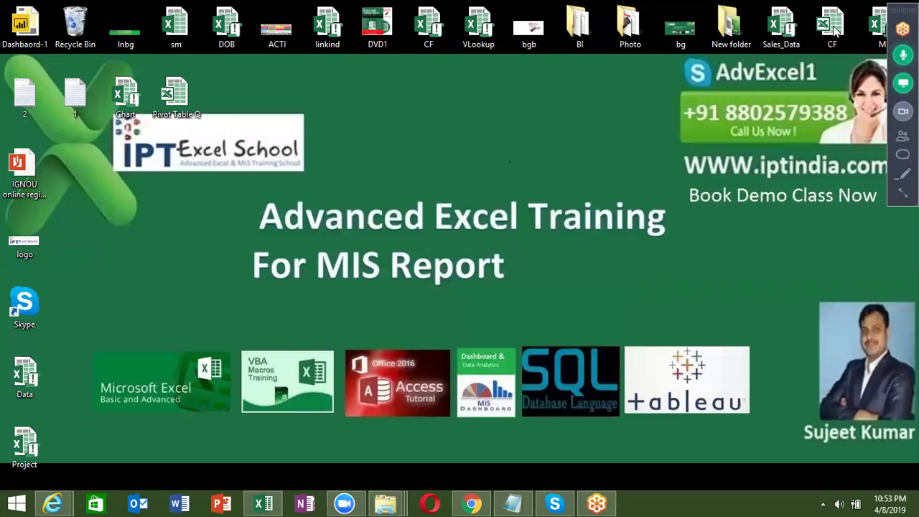